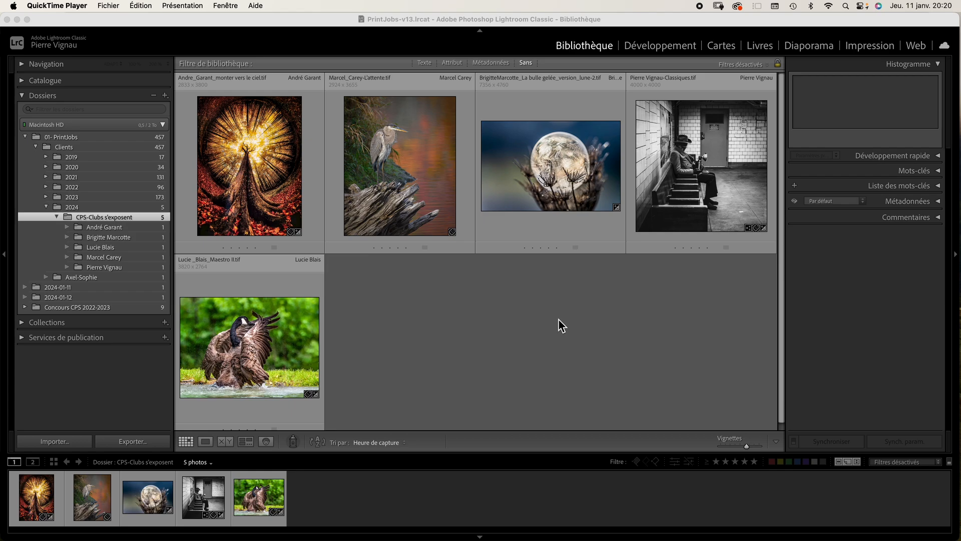
# Select the heron photo in the library grid and open it for developing.
pyautogui.click(398, 173)
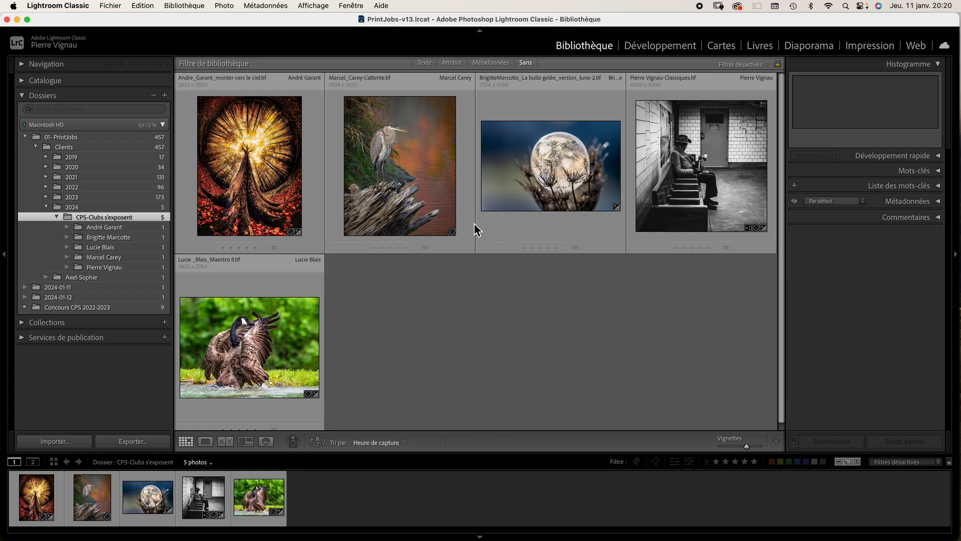
pyautogui.click(398, 157)
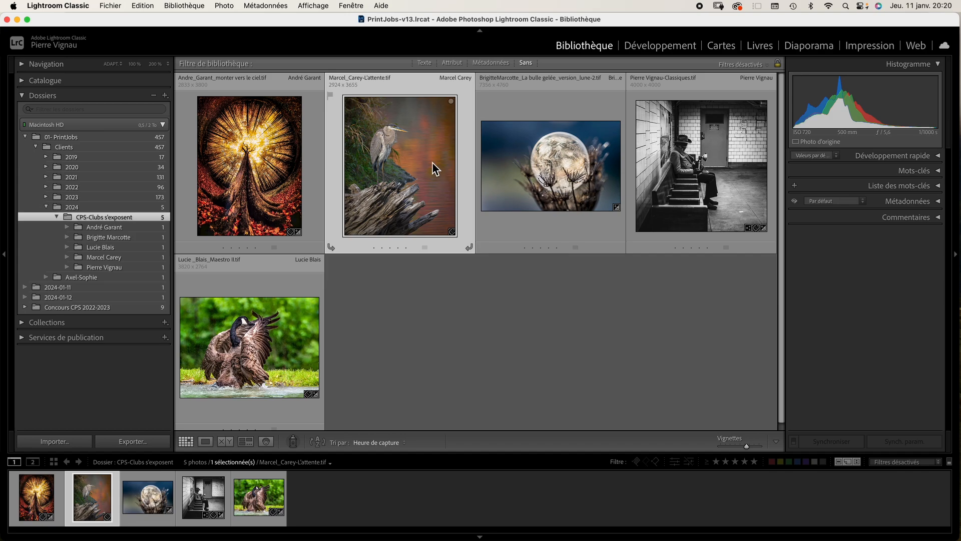
pyautogui.click(652, 49)
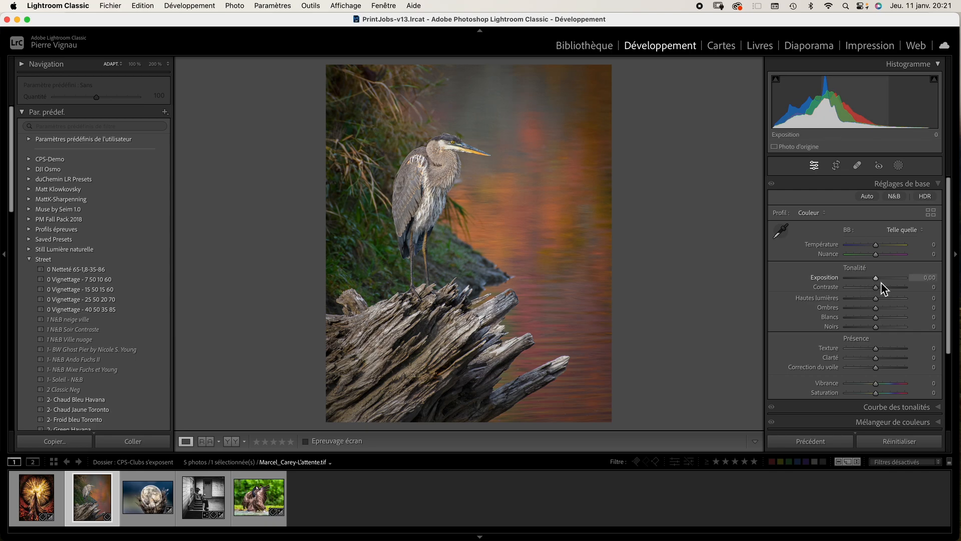
# Try raising the exposure to +0.70, reset it, and inspect the heron's head at 100%.
pyautogui.moveTo(879, 282); pyautogui.dragTo(882, 282)
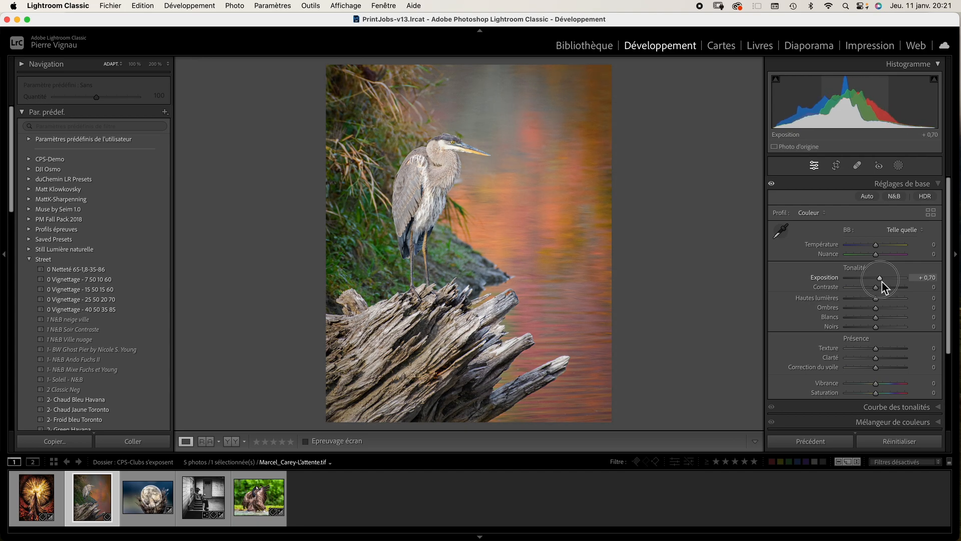
pyautogui.doubleClick(830, 278)
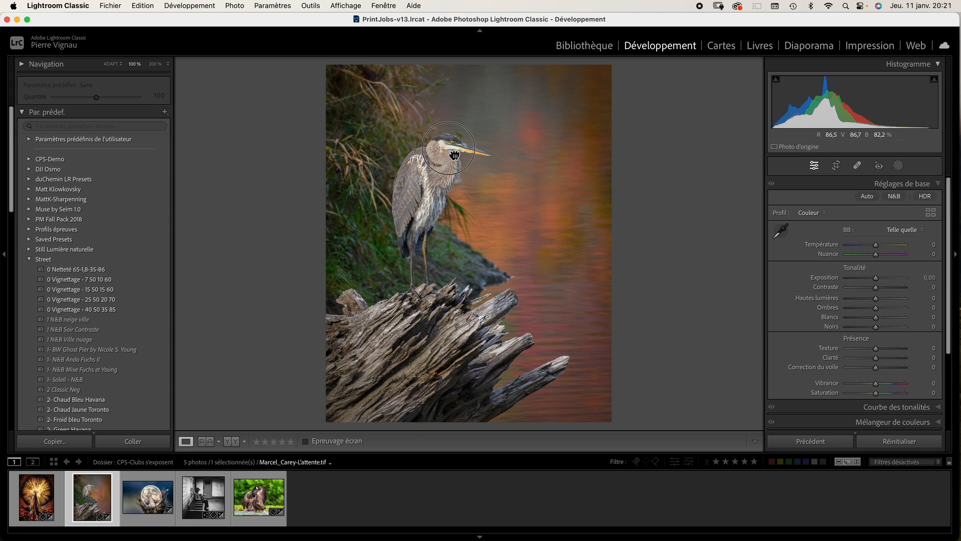
pyautogui.click(454, 147)
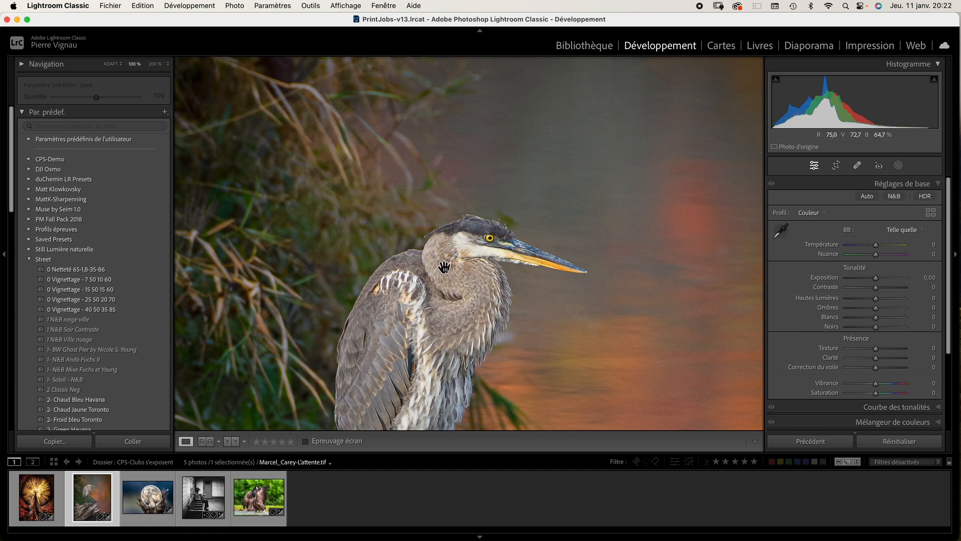
pyautogui.click(546, 192)
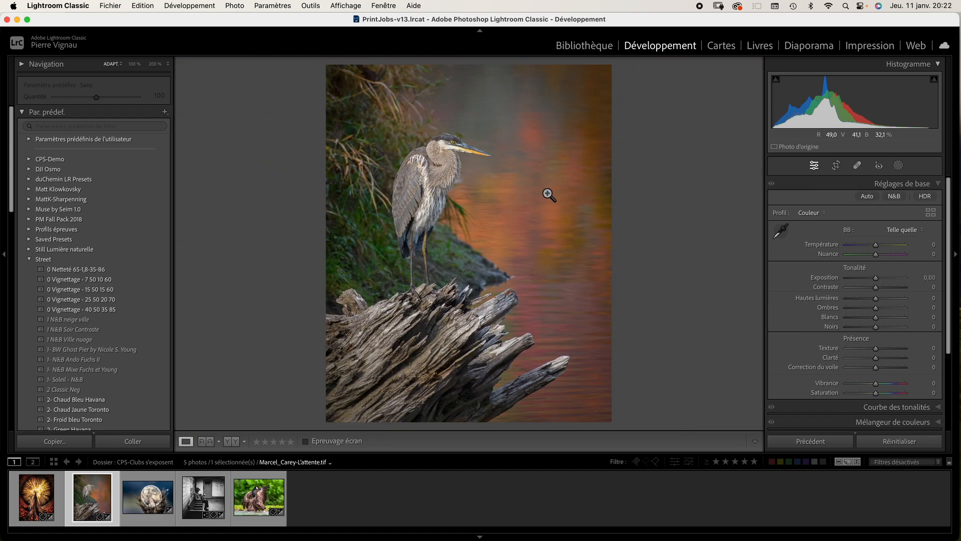
# Set the heron photo's exposure to +0.55 and compare the result with the before version.
pyautogui.click(881, 280)
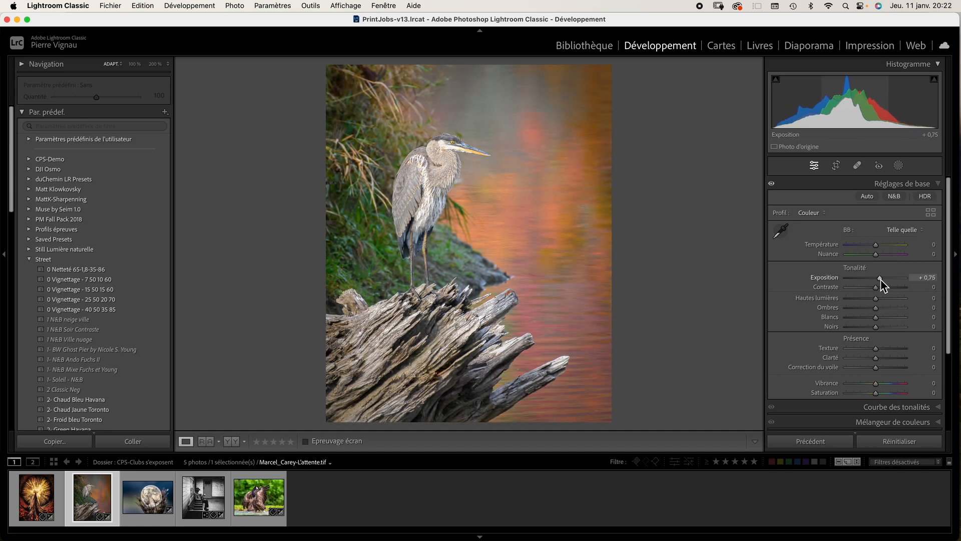
pyautogui.click(881, 278)
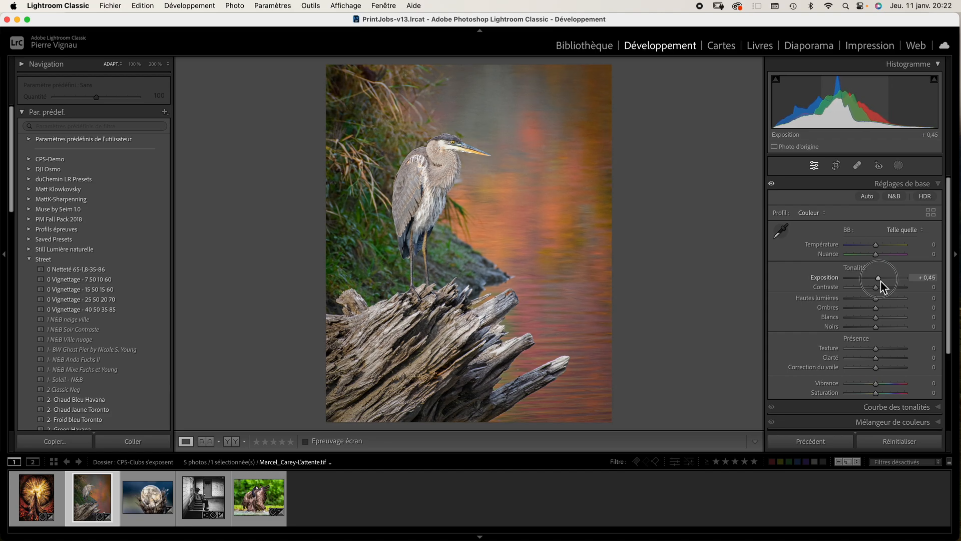
pyautogui.click(881, 280)
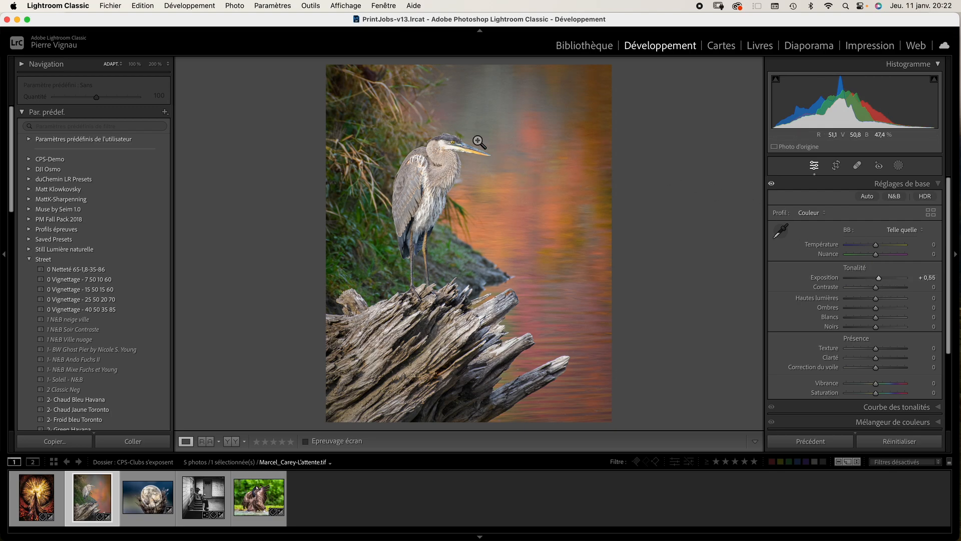
pyautogui.press('\\')
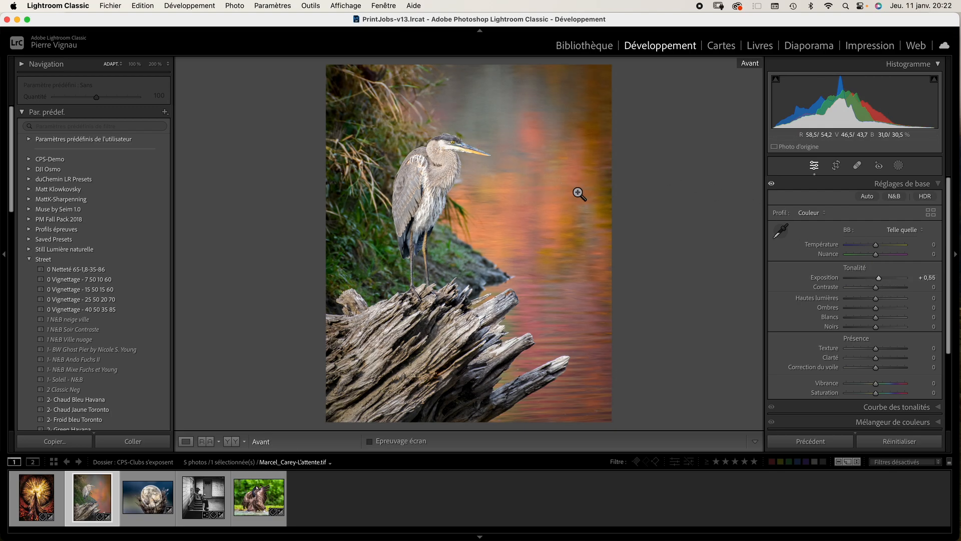
pyautogui.press('\\')
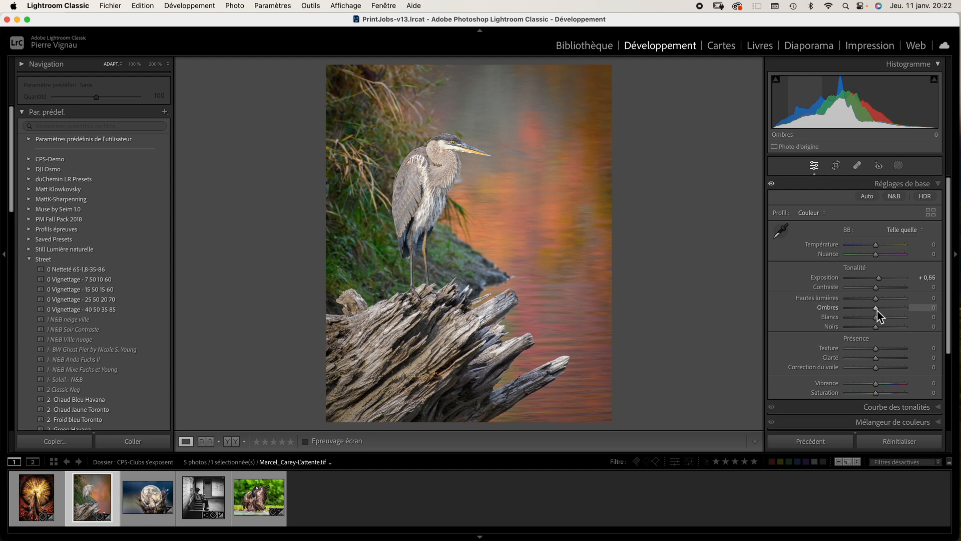
# Deepen the dark tones with Shadows at -57 and Blacks at -50, and set Dehaze to +38.
pyautogui.moveTo(877, 310); pyautogui.dragTo(863, 330)
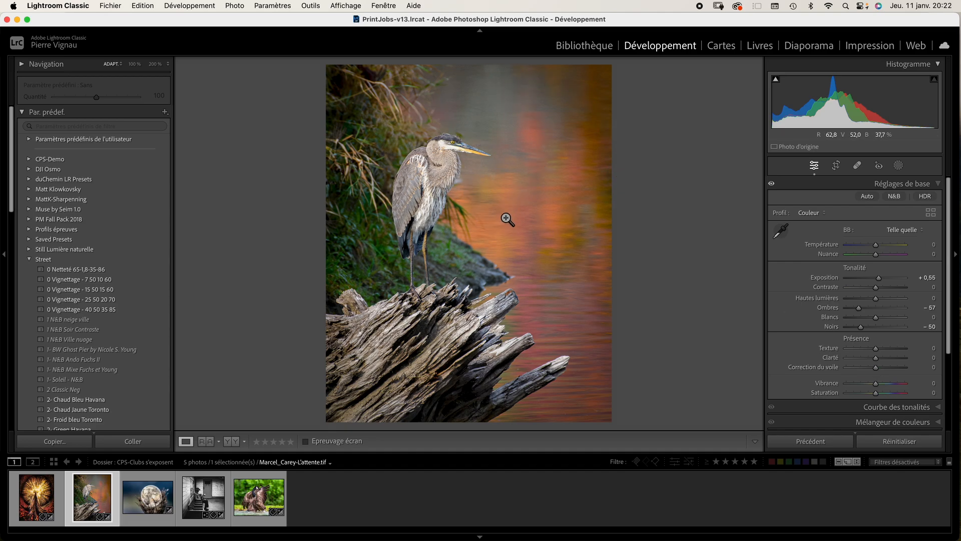
pyautogui.scroll(-1, 877, 368)
pyautogui.click(877, 369)
pyautogui.moveTo(877, 371); pyautogui.dragTo(898, 372)
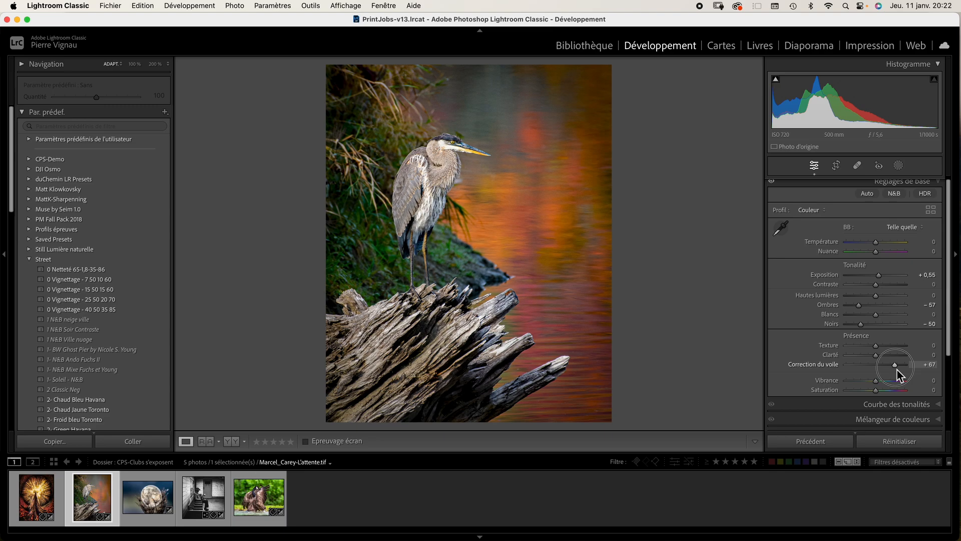
pyautogui.moveTo(895, 368); pyautogui.dragTo(889, 369)
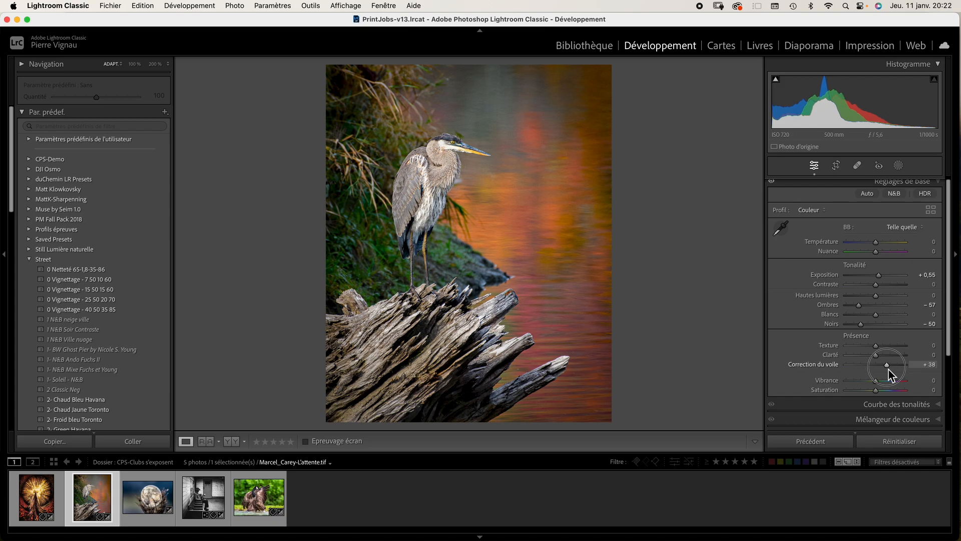
pyautogui.scroll(1, 882, 370)
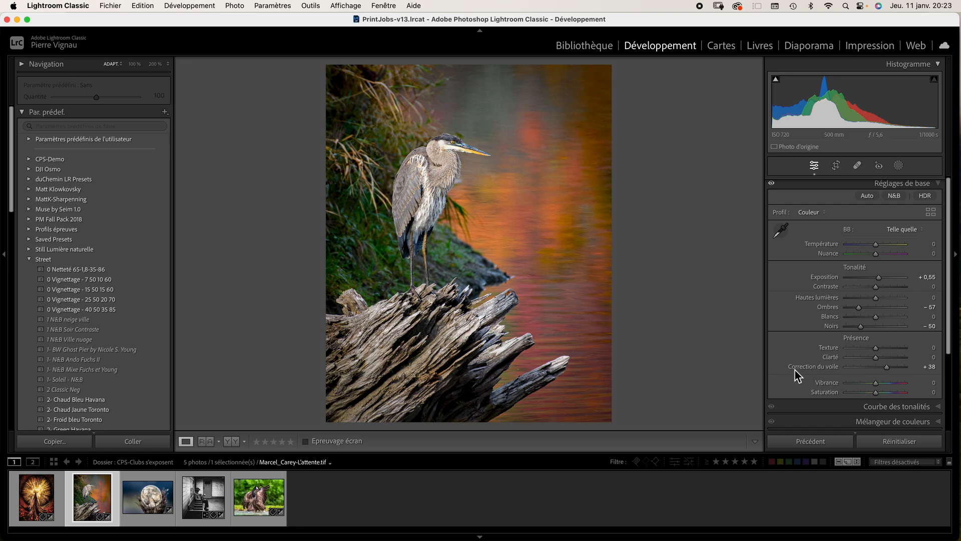
# Set Clarity to -3 while viewing the heron's body at 100%, and compare the whole photo with the before version.
pyautogui.click(406, 233)
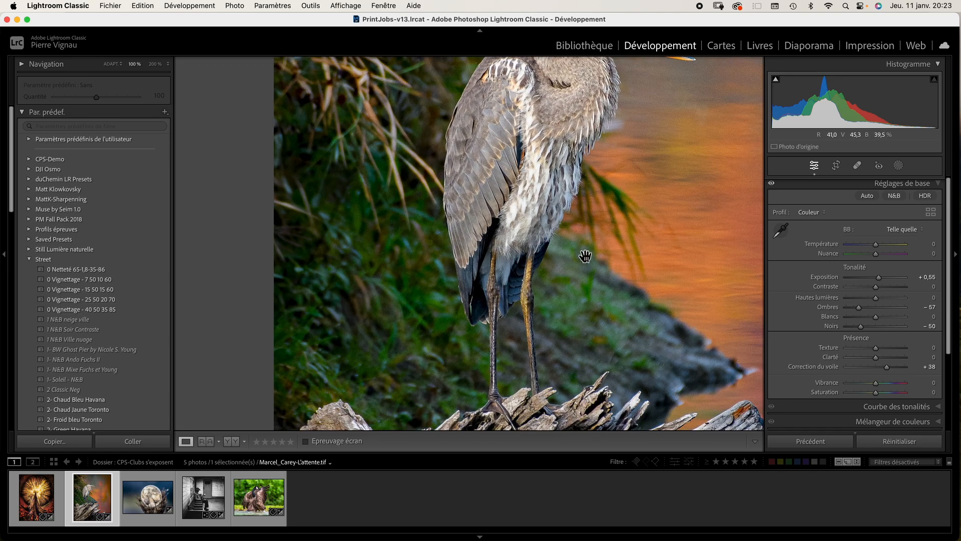
pyautogui.click(877, 359)
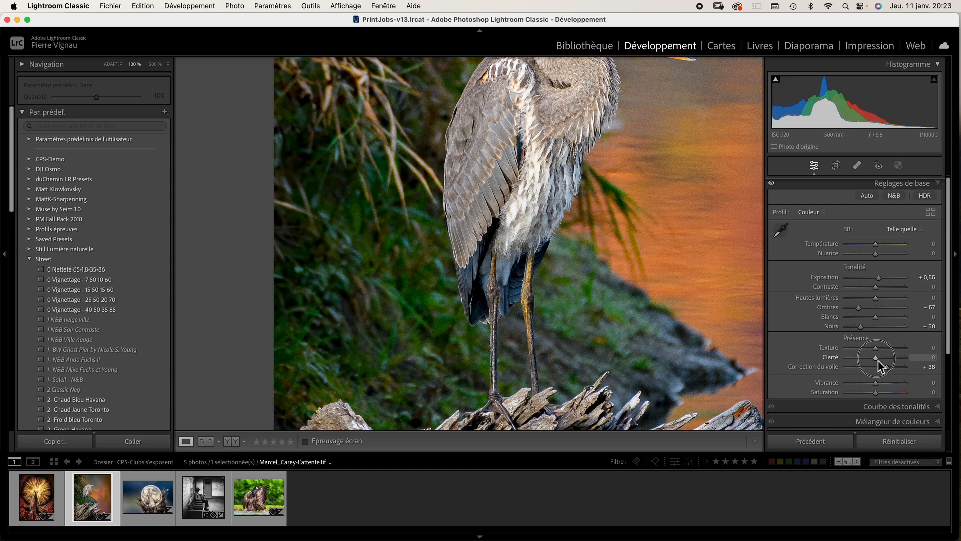
pyautogui.moveTo(876, 359); pyautogui.dragTo(877, 361)
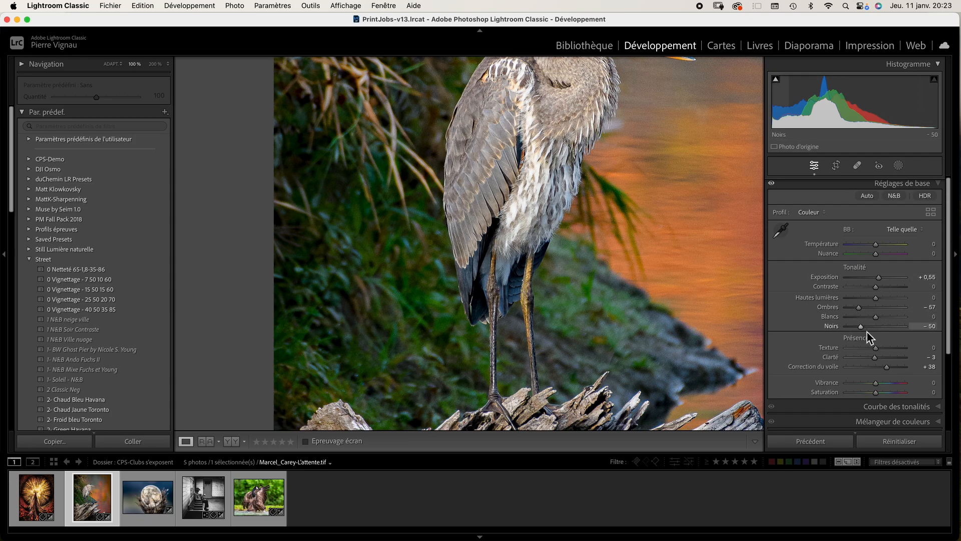
pyautogui.click(726, 226)
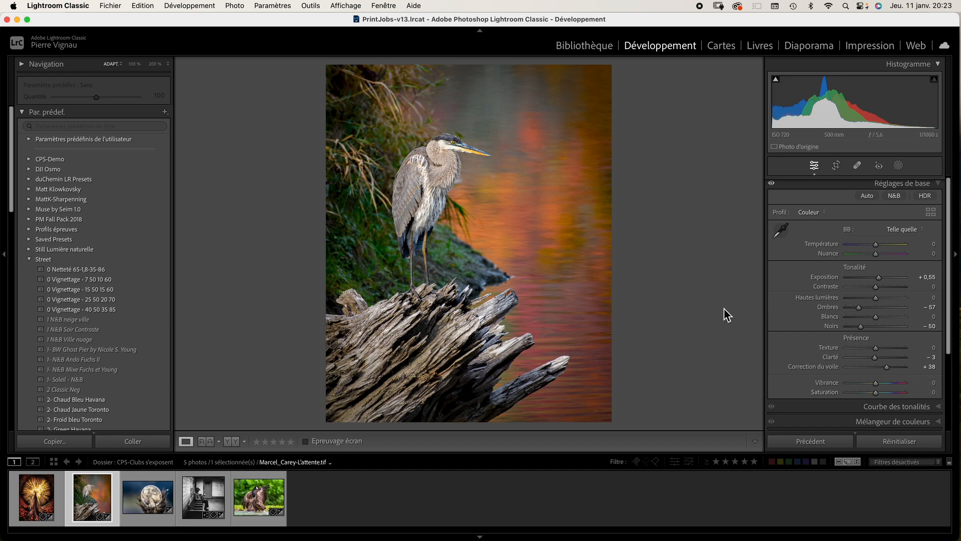
pyautogui.press('\\')
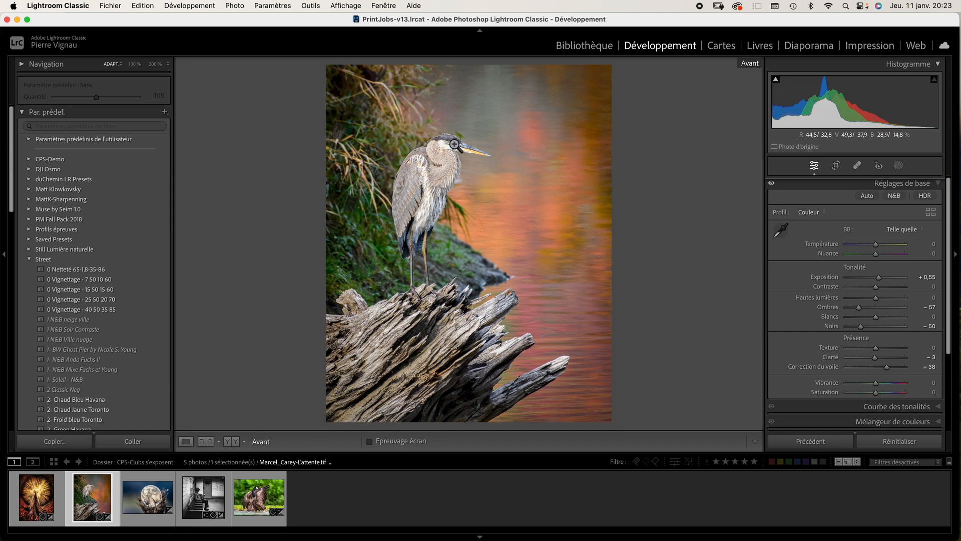
pyautogui.press('\\')
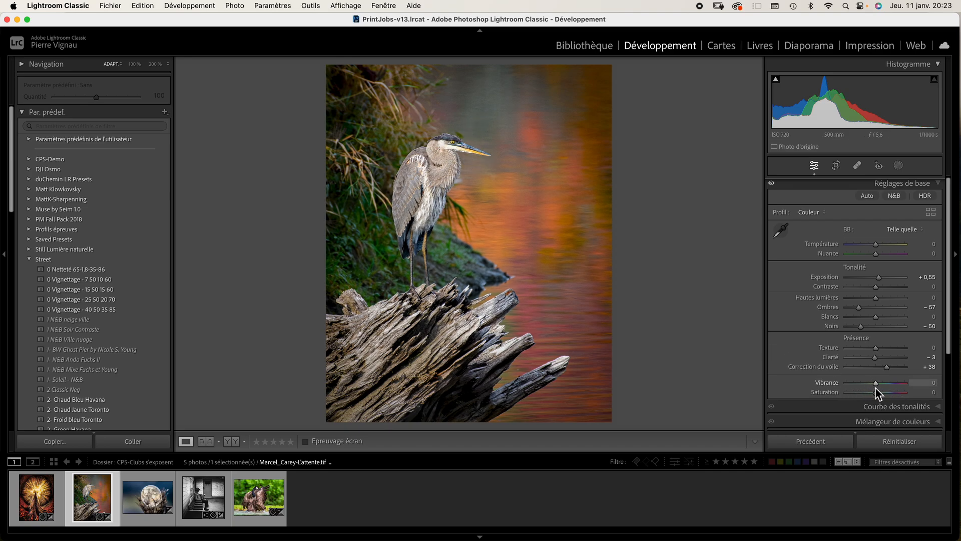
# Try Vibrance at -100 and then Saturation at -100, resetting each one to 0.
pyautogui.scroll(1, 874, 389)
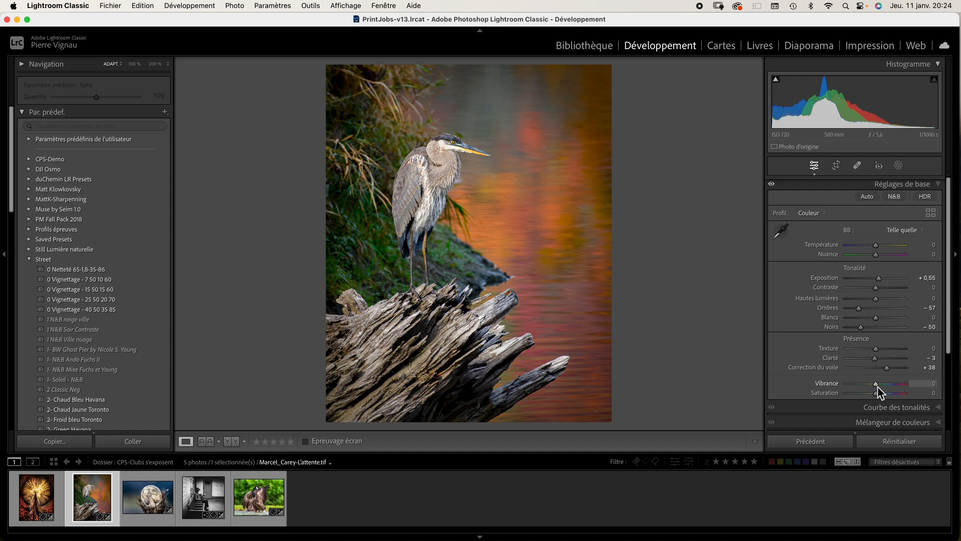
pyautogui.click(877, 384)
pyautogui.moveTo(878, 388); pyautogui.dragTo(800, 389)
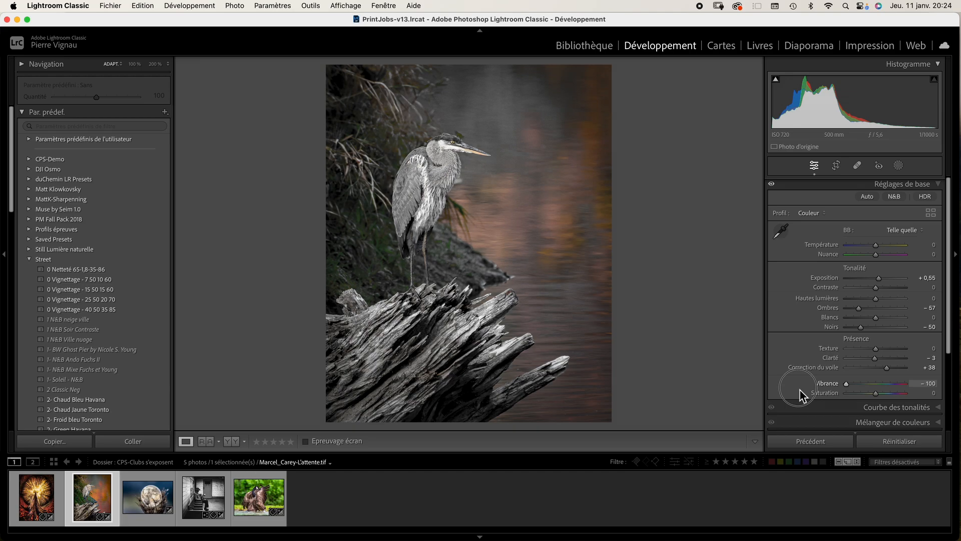
pyautogui.doubleClick(832, 384)
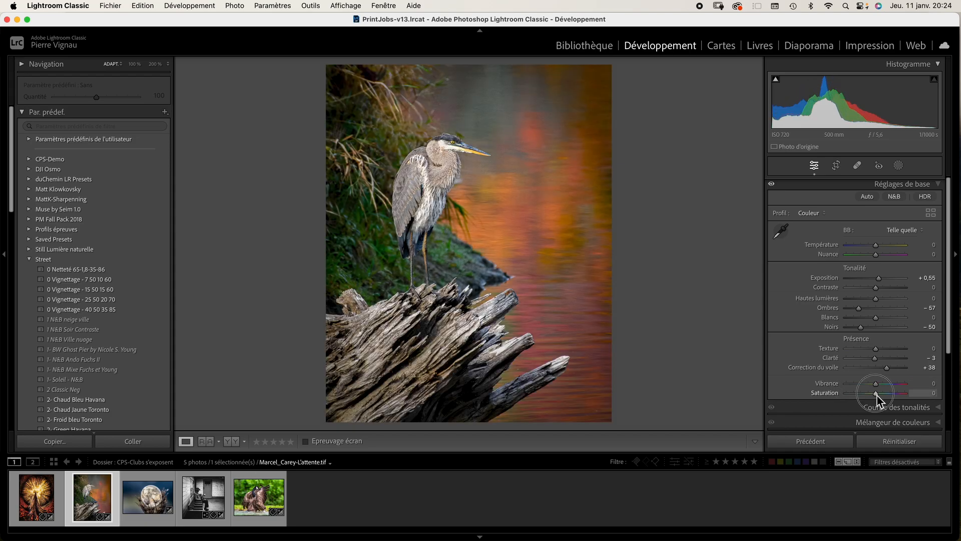
pyautogui.moveTo(875, 392); pyautogui.dragTo(744, 395)
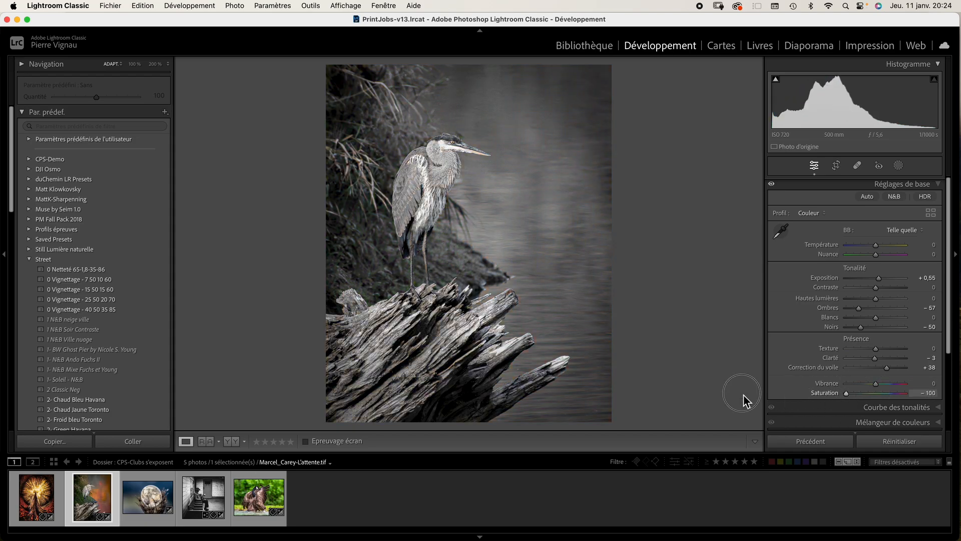
pyautogui.doubleClick(830, 395)
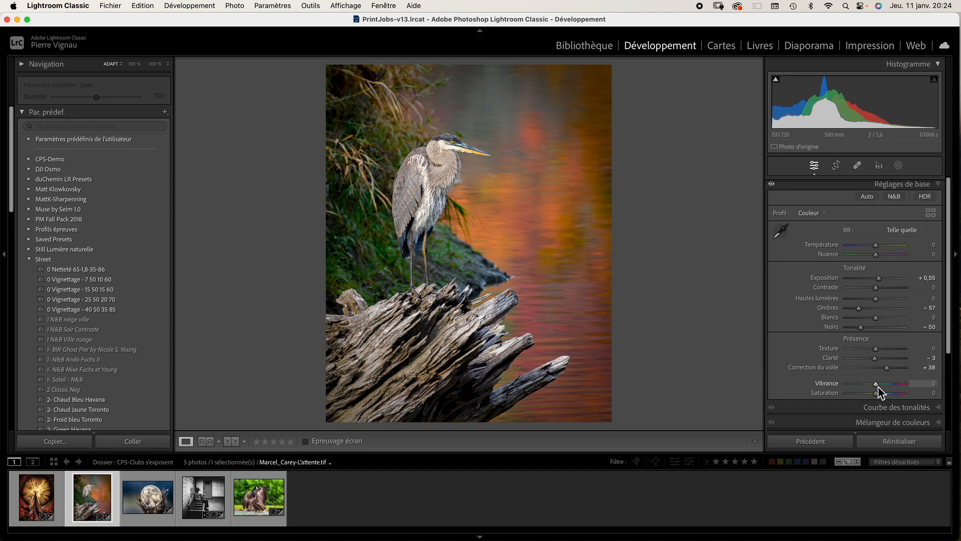
# Set Vibrance to -15 and compare the result with the before version.
pyautogui.moveTo(879, 387); pyautogui.dragTo(873, 389)
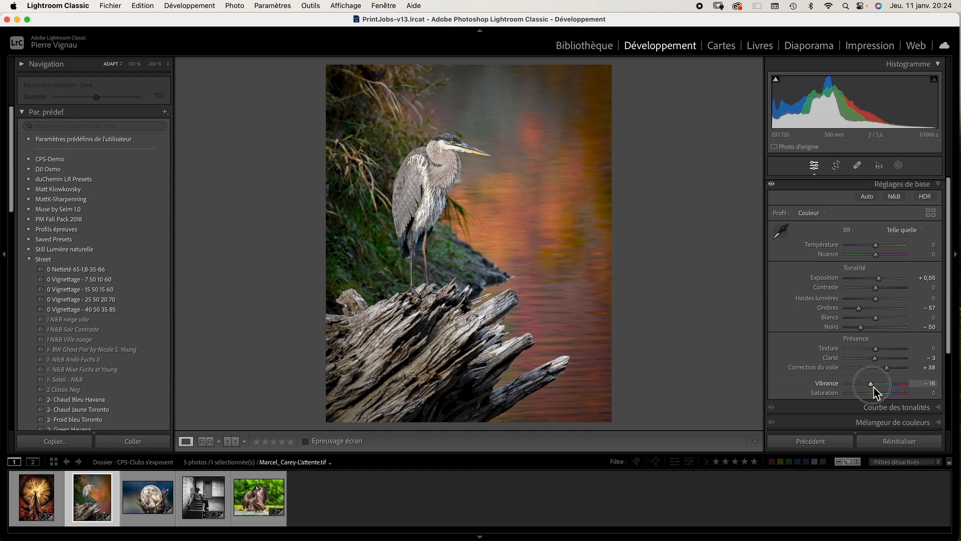
pyautogui.moveTo(874, 391); pyautogui.dragTo(875, 392)
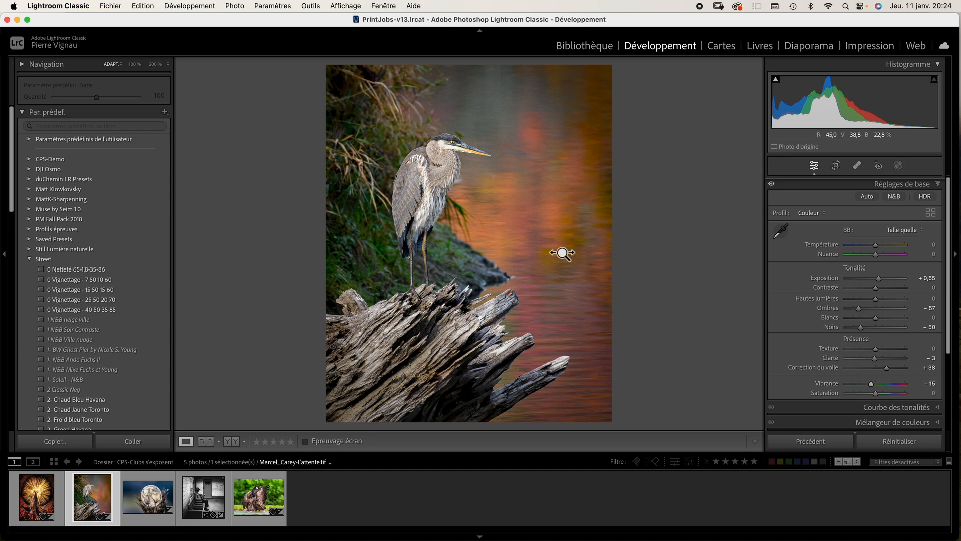
pyautogui.press('\\')
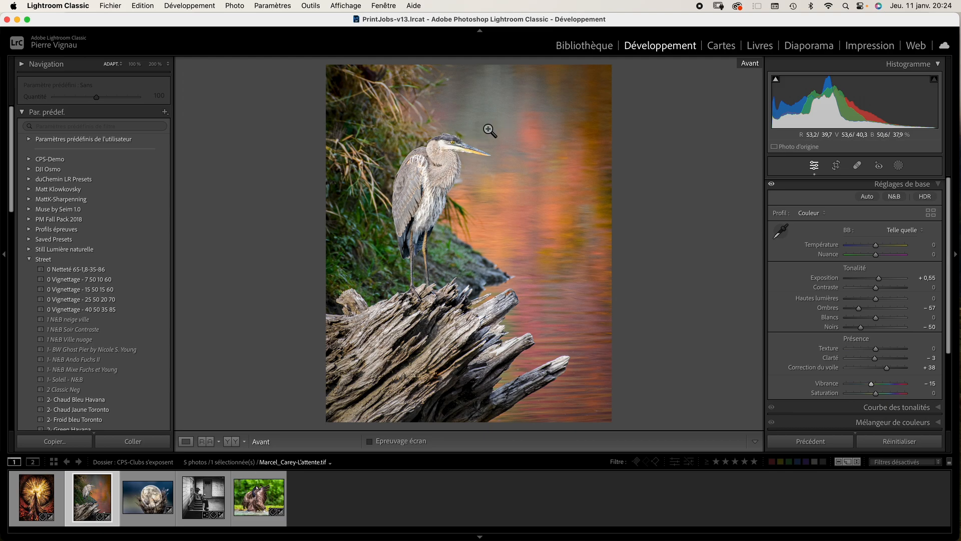
pyautogui.press('\\')
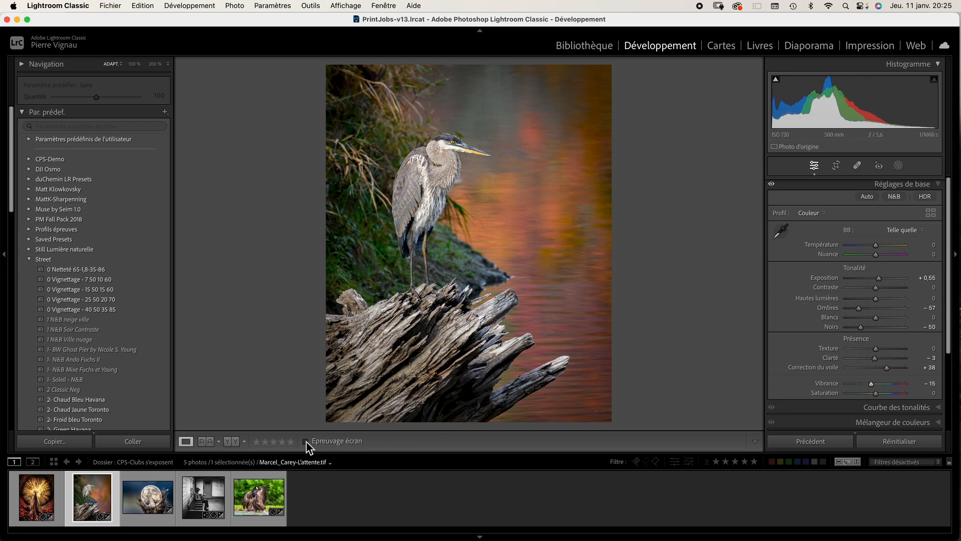
# Change the background around the photo to white.
pyautogui.rightClick(271, 171)
pyautogui.click(294, 189)
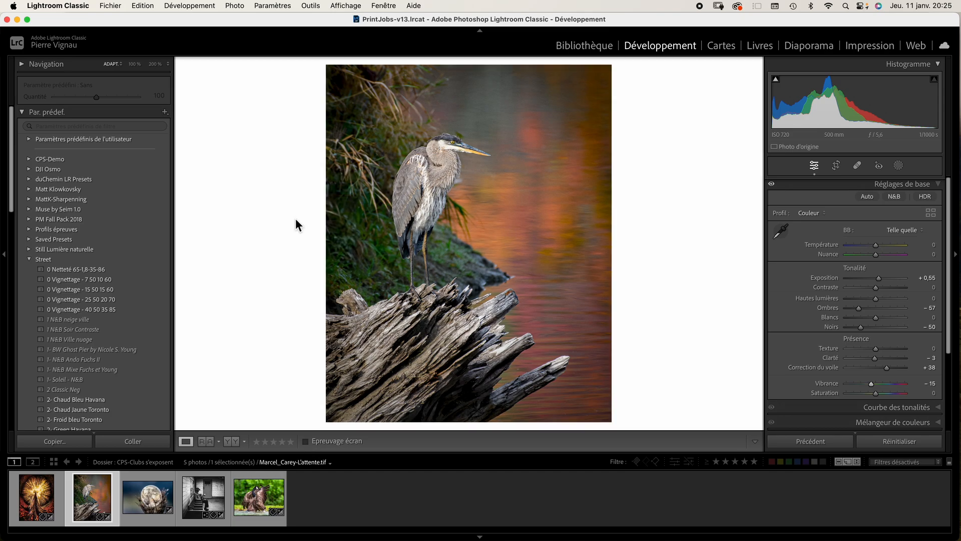
# Preview the heron photo with soft proofing, and compare the unproofed photo with the before version.
pyautogui.click(306, 442)
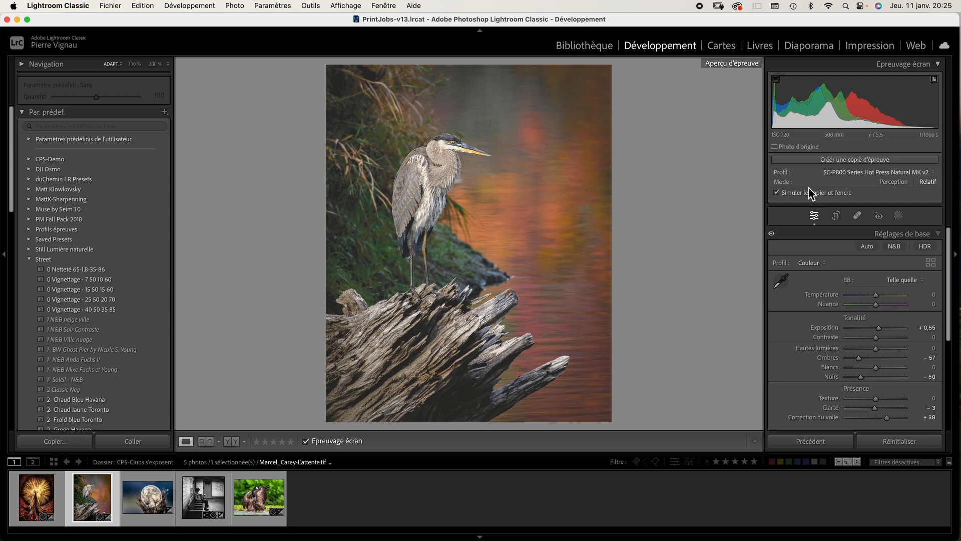
pyautogui.click(306, 442)
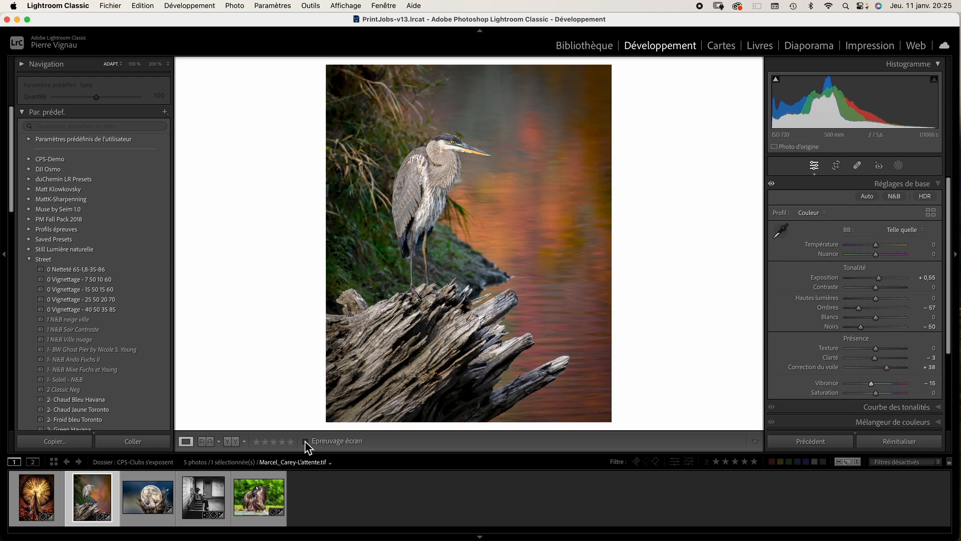
pyautogui.press('\\')
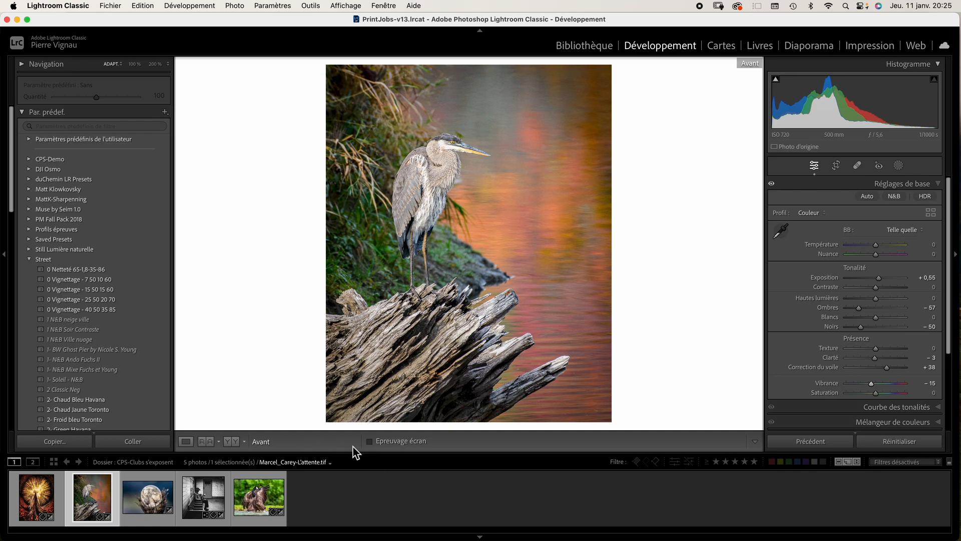
pyautogui.press('\\')
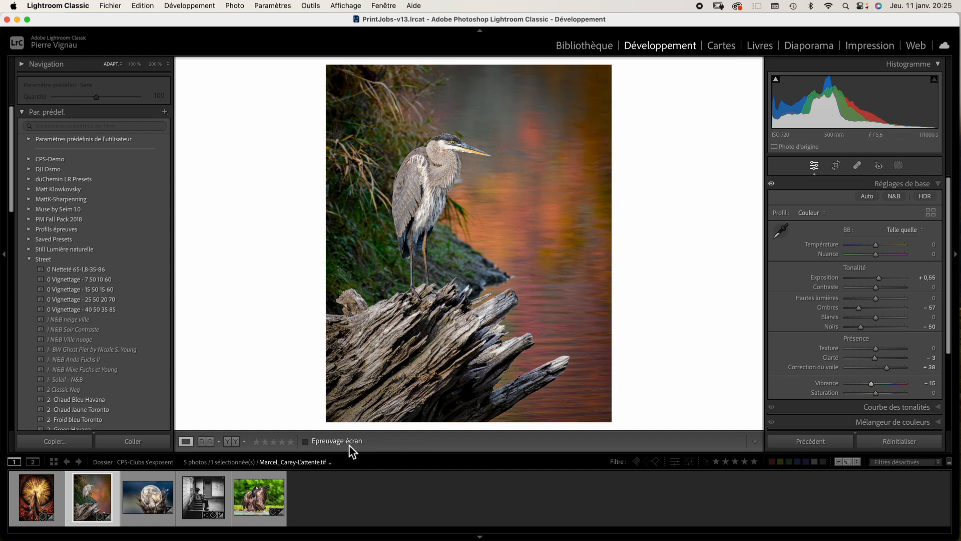
# Turn on soft proofing and change the background around the proof from grey to white.
pyautogui.click(305, 442)
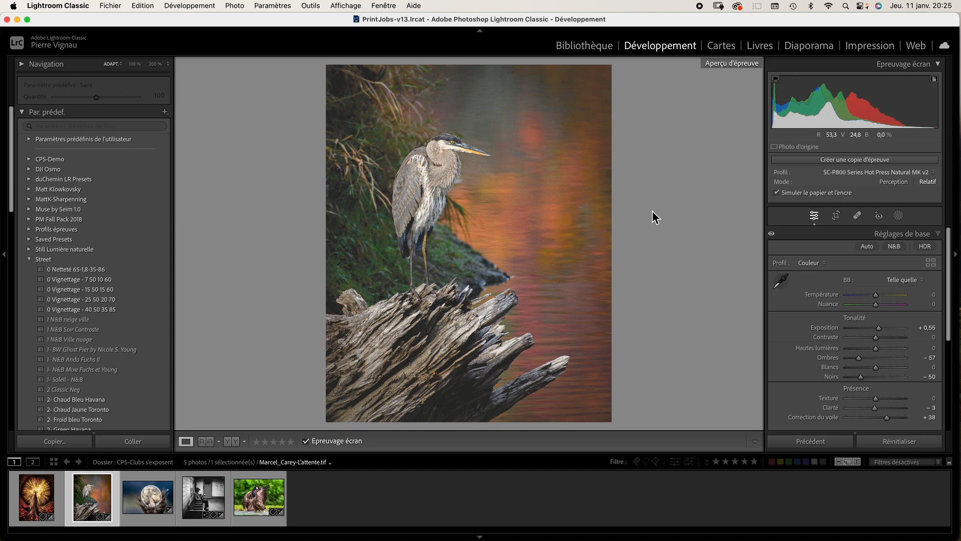
pyautogui.rightClick(692, 191)
pyautogui.click(707, 207)
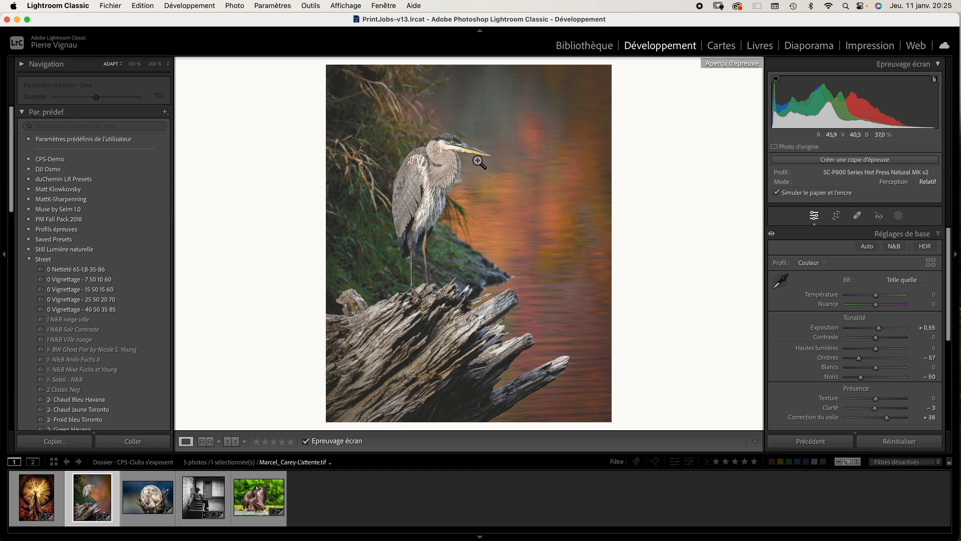
# Compare the photo with and without soft proofing and against the before version, leaving soft proofing off.
pyautogui.click(306, 442)
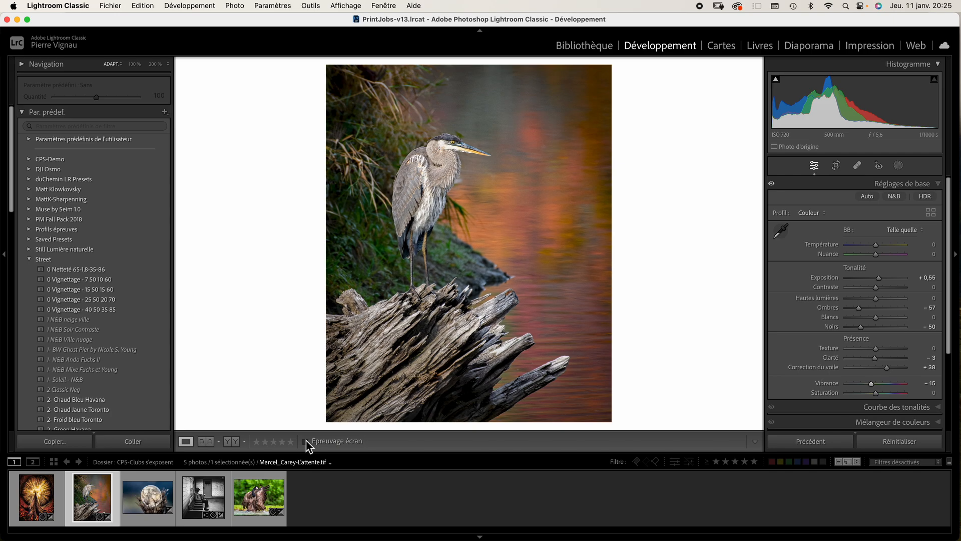
pyautogui.click(306, 441)
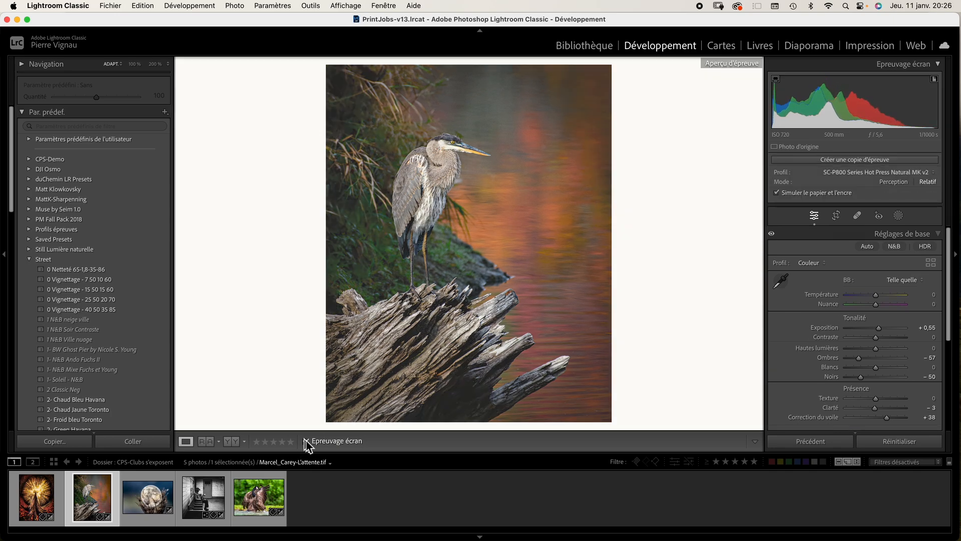
pyautogui.click(306, 440)
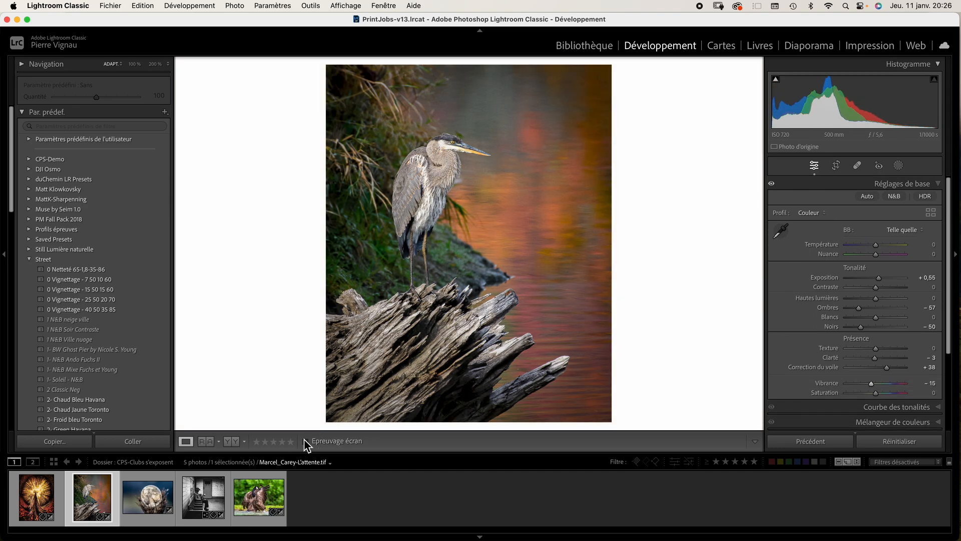
pyautogui.press('\\')
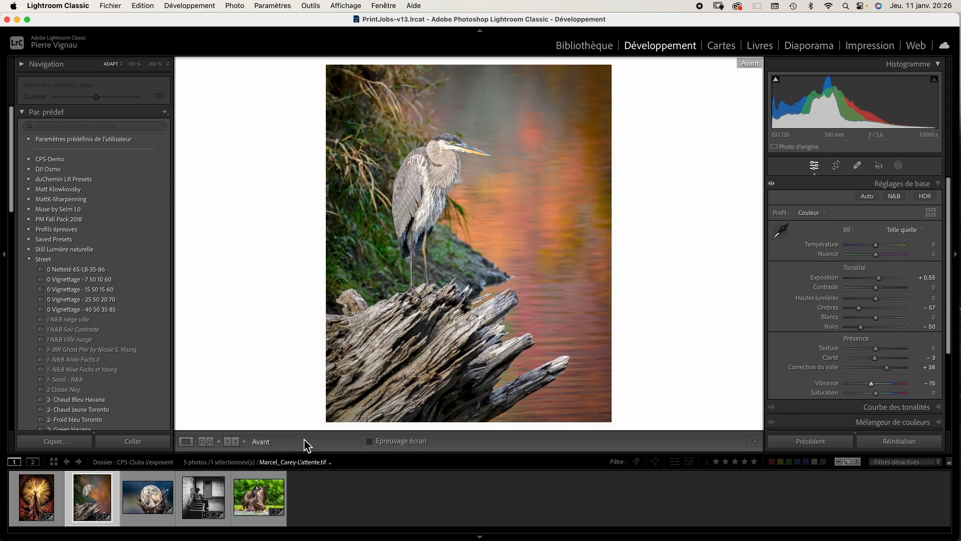
pyautogui.press('\\')
pyautogui.click(306, 441)
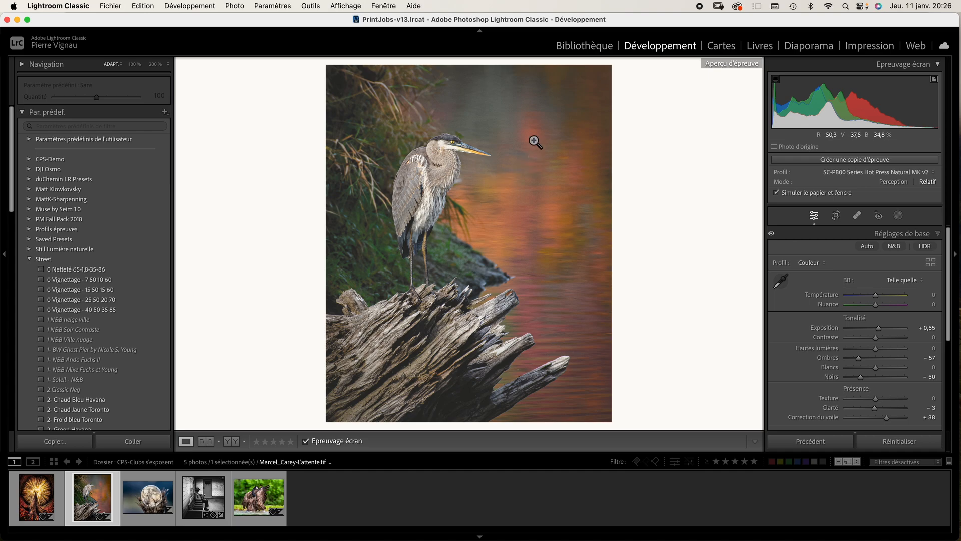
pyautogui.click(306, 441)
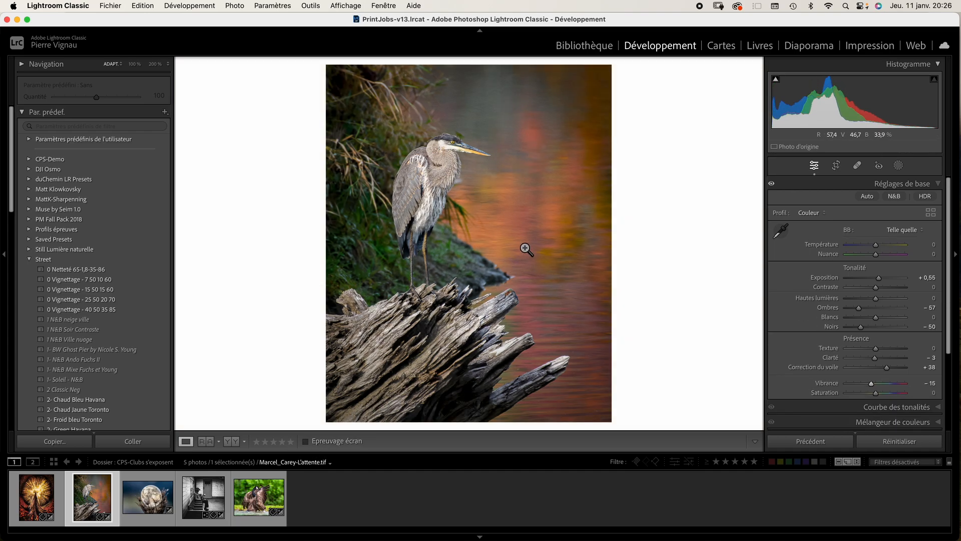
# Change the background around the photo to dark grey (Gris foncé).
pyautogui.rightClick(262, 194)
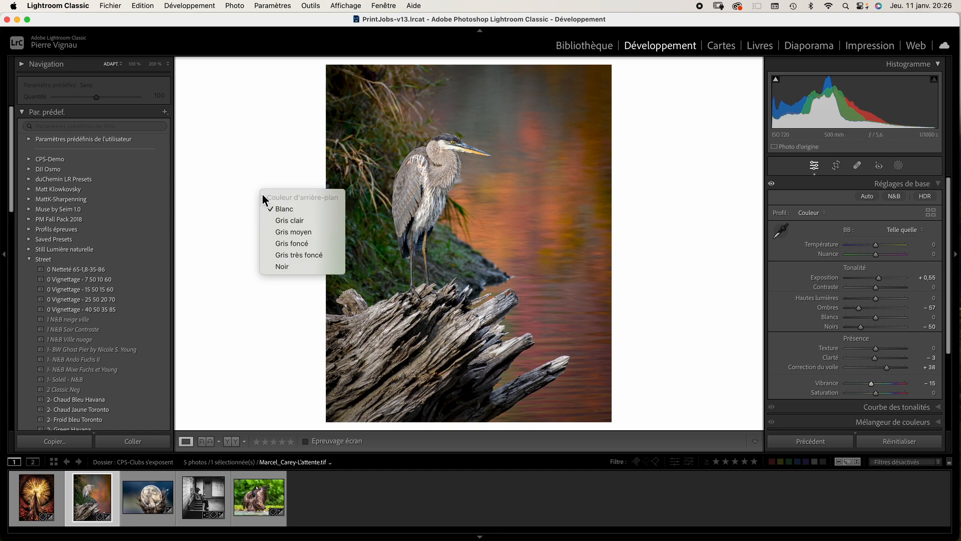
pyautogui.click(288, 244)
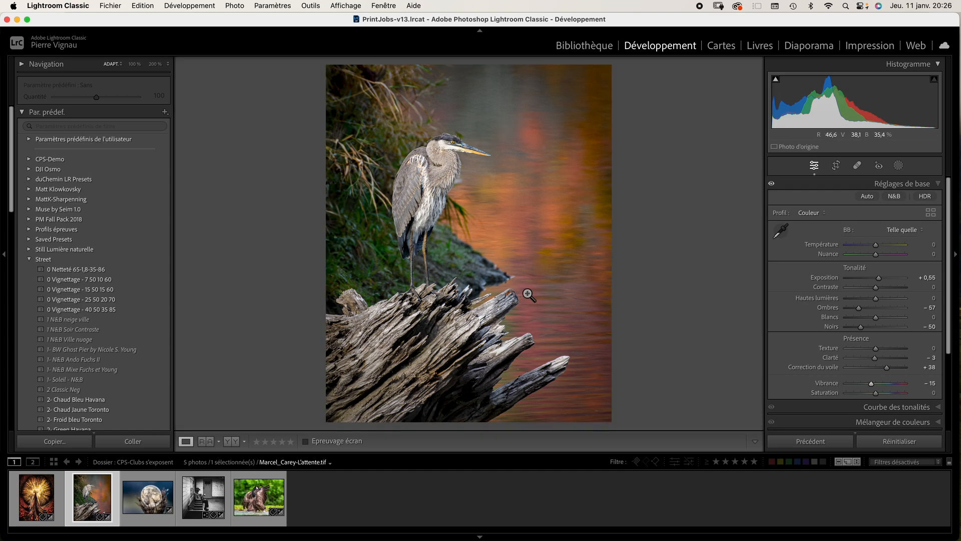
# Compare the photo with the before version and set the dehaze amount (Correction du voile) to +29.
pyautogui.press('\\')
pyautogui.press('\\')
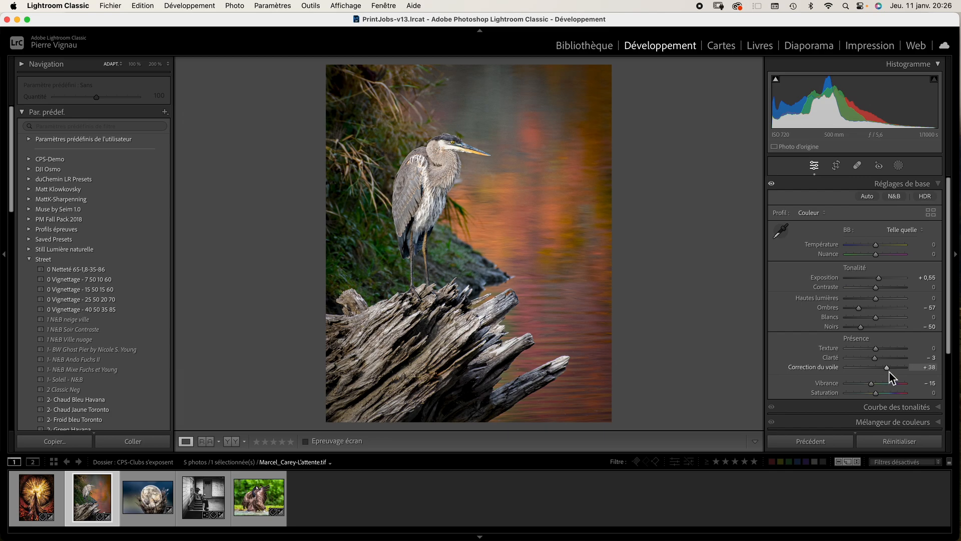
pyautogui.moveTo(888, 369); pyautogui.dragTo(888, 371)
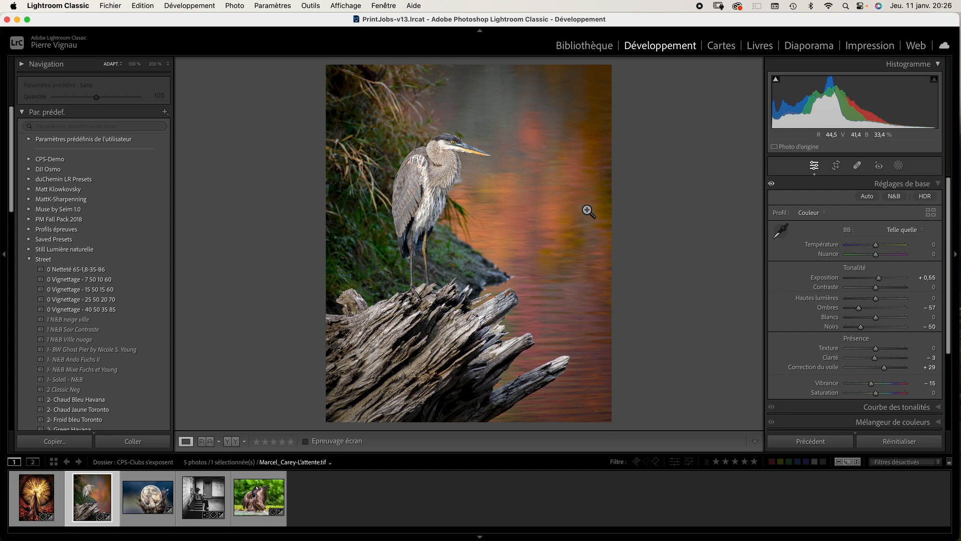
# Switch to the Print module (Impression) and apply the template 12 X 16 (passeP 16 X 20) from the 13 X 19 group.
pyautogui.click(875, 47)
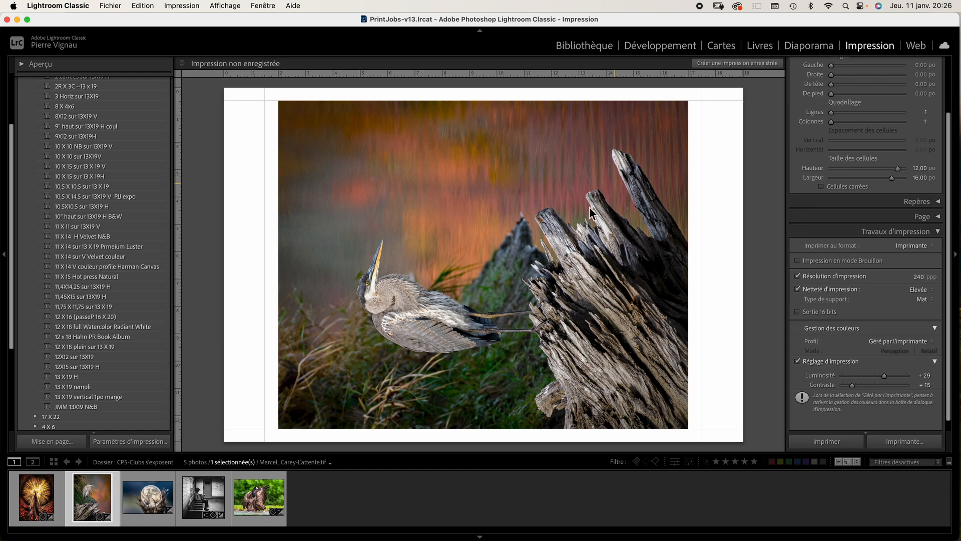
pyautogui.scroll(3, 846, 134)
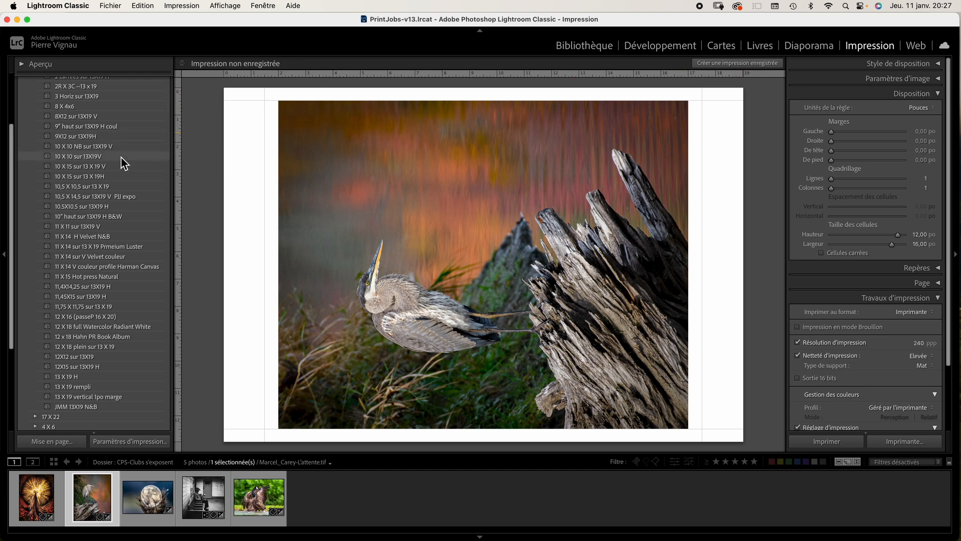
pyautogui.scroll(5, 120, 160)
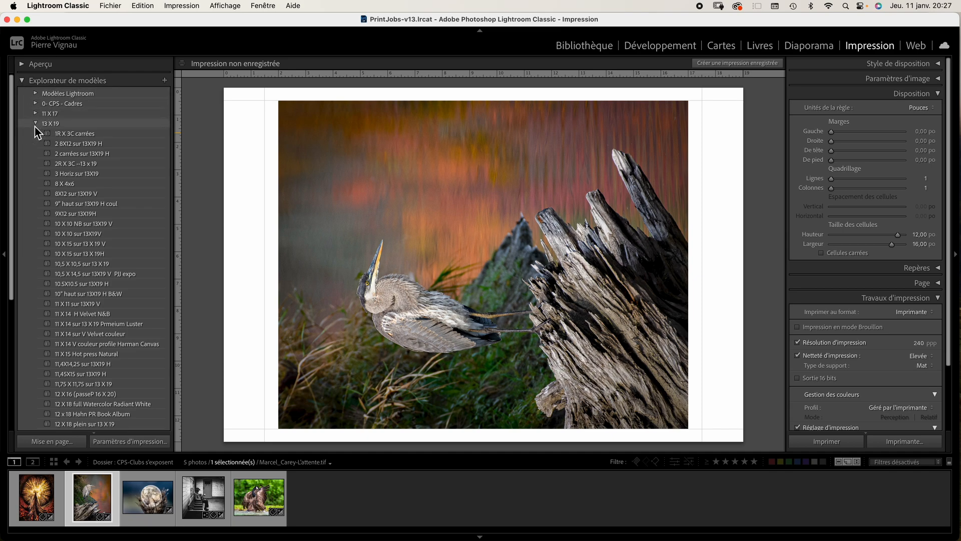
pyautogui.click(92, 124)
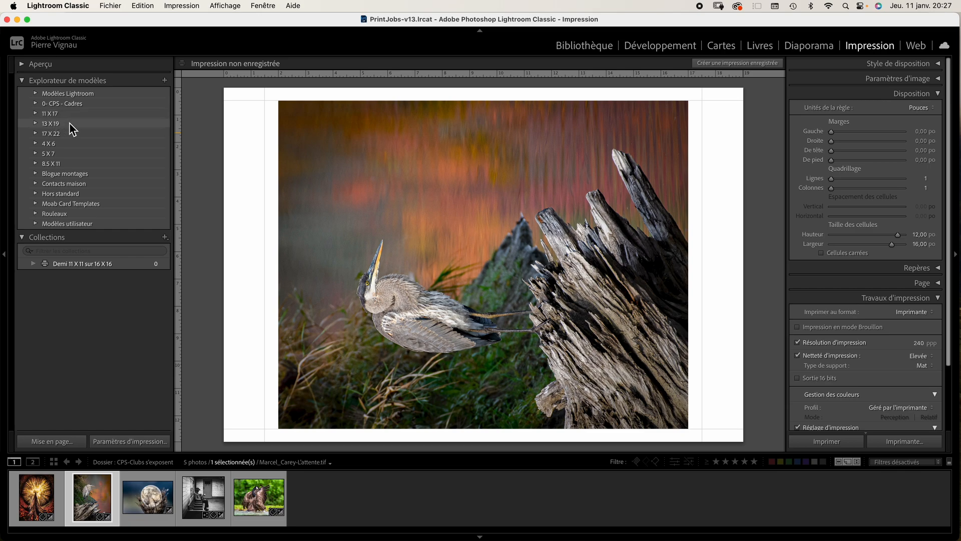
pyautogui.click(37, 126)
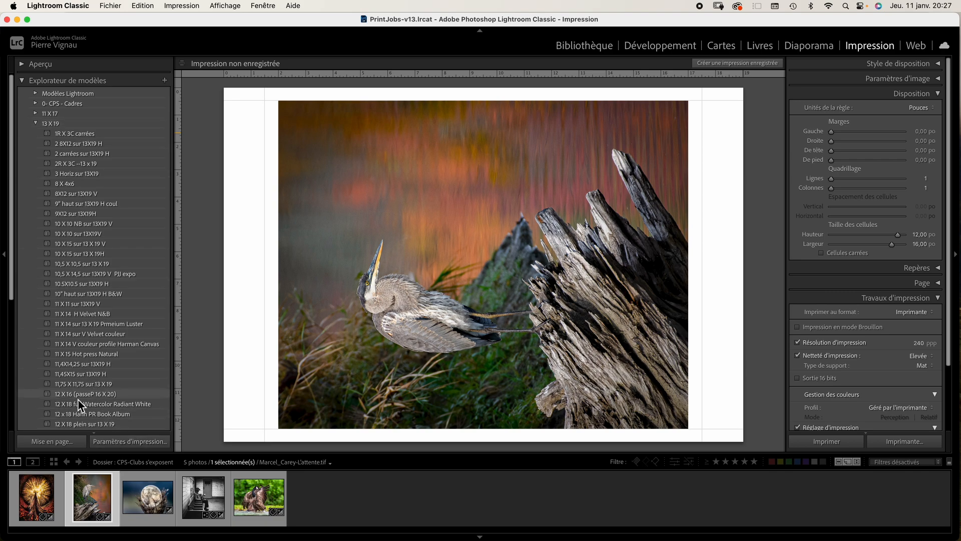
pyautogui.click(110, 396)
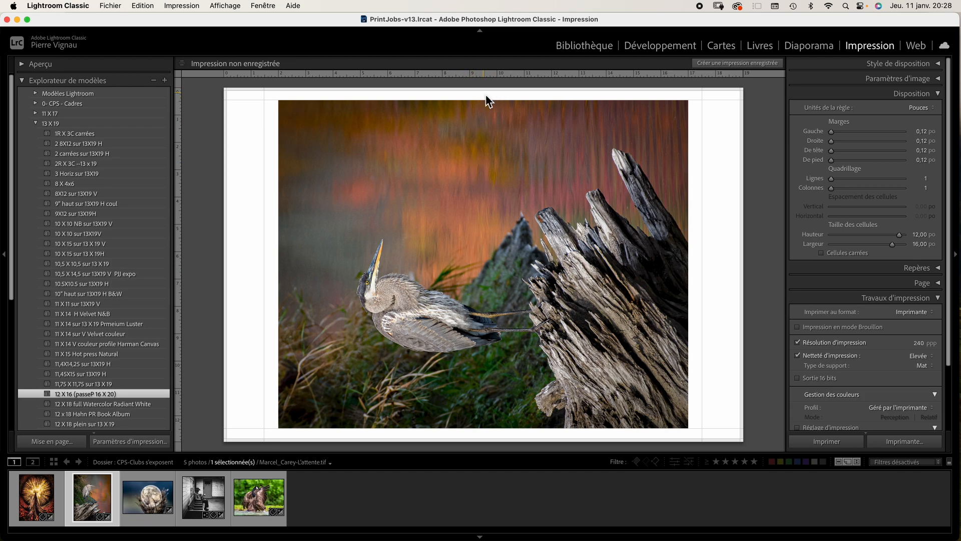
# Set the page setup to 13 x 19 po Papier rouleau (sans marges, extension auto) paper in portrait orientation.
pyautogui.click(54, 443)
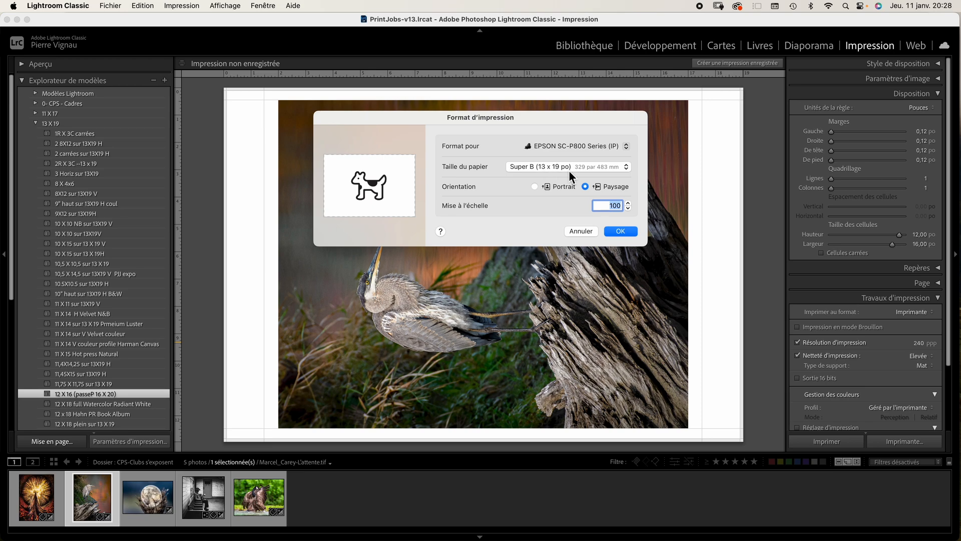
pyautogui.click(569, 171)
pyautogui.moveTo(532, 172)
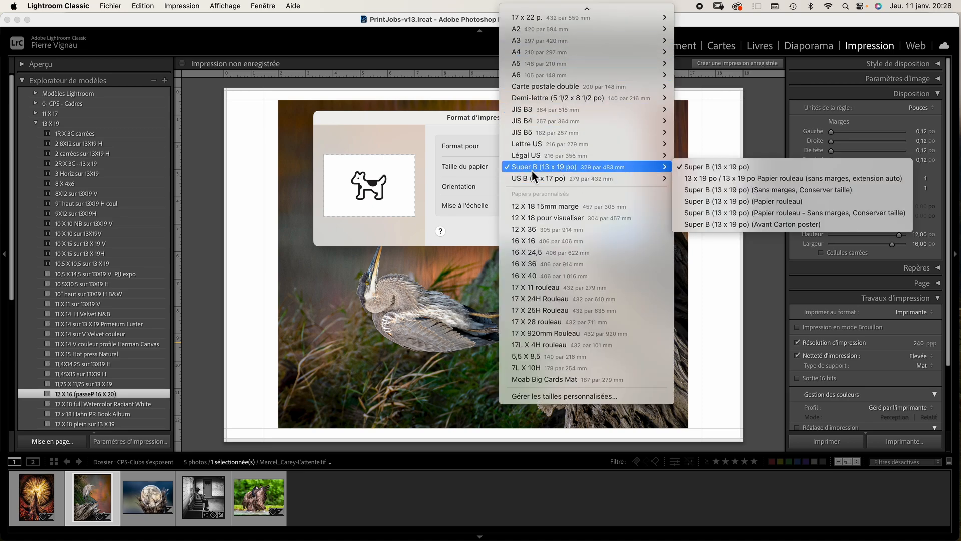
pyautogui.click(692, 179)
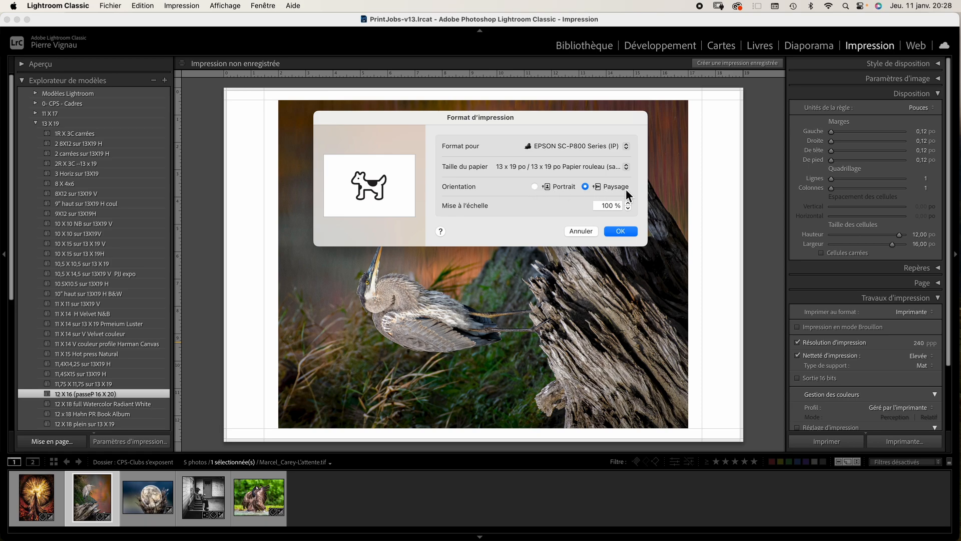
pyautogui.click(535, 187)
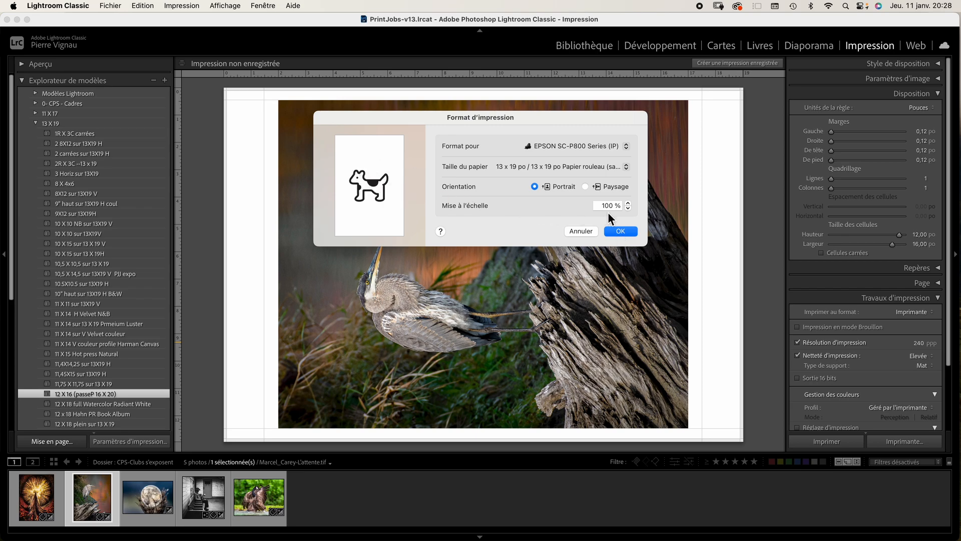
pyautogui.click(619, 230)
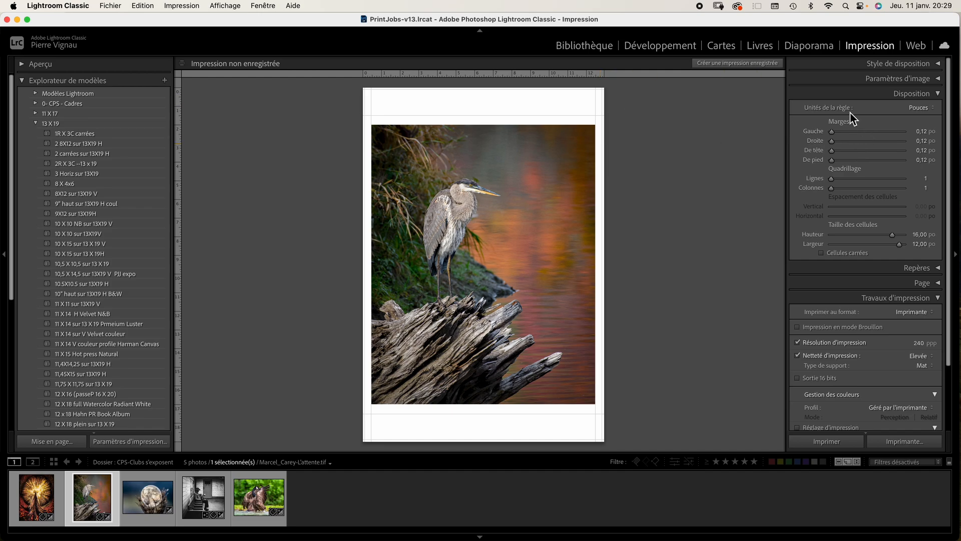
# Collapse the layout settings (Disposition) and review the available layout styles.
pyautogui.click(852, 95)
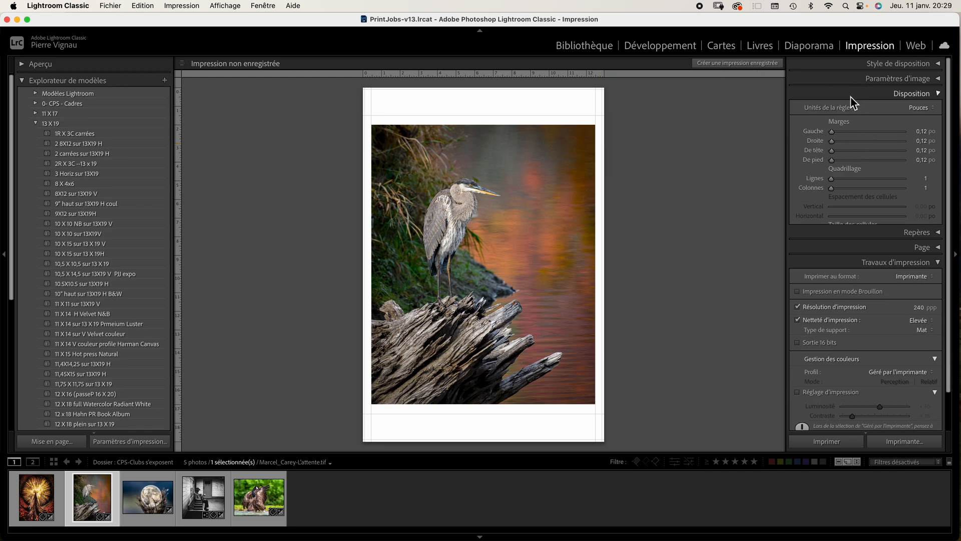
pyautogui.click(843, 65)
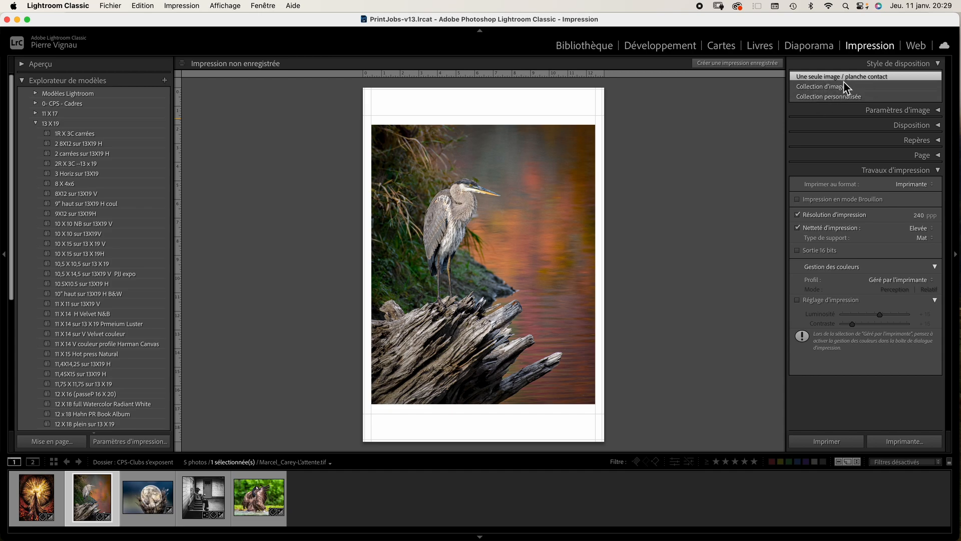
pyautogui.click(839, 68)
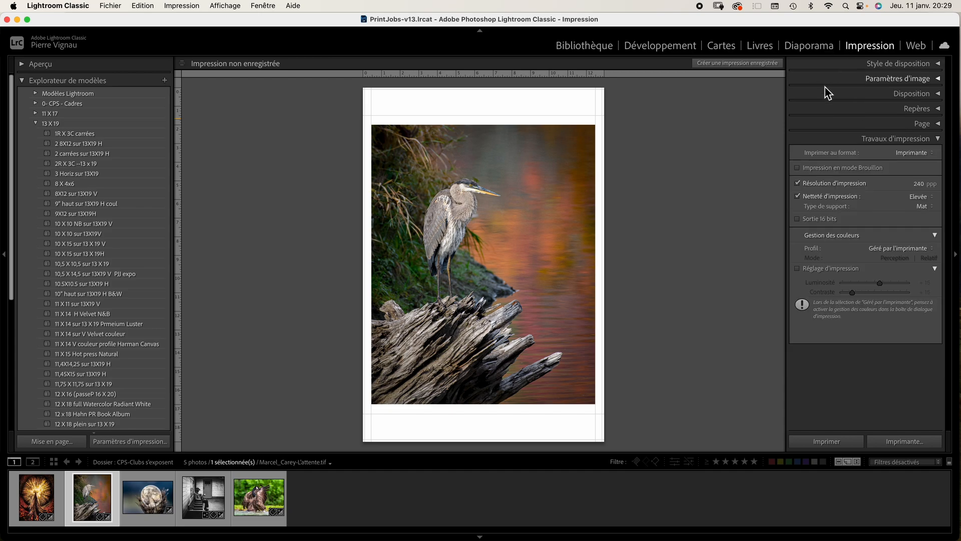
# Add a frame outline (Contour du cadre) about 12.7 pt thick around the photo and colour it purple.
pyautogui.click(838, 81)
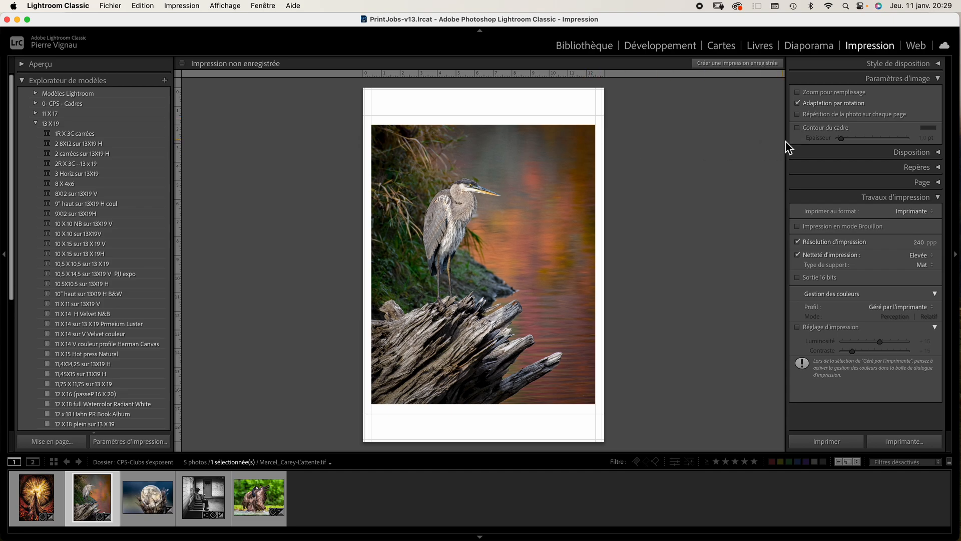
pyautogui.click(798, 128)
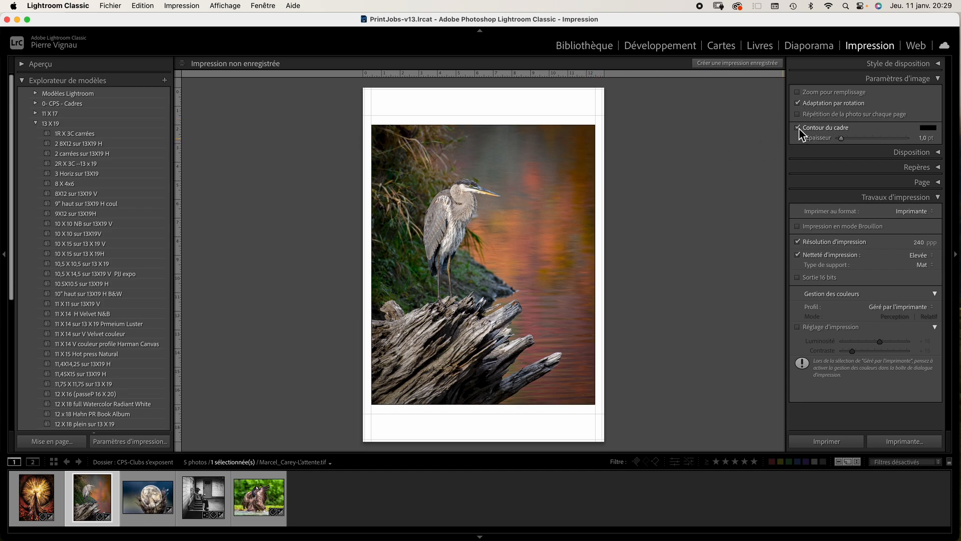
pyautogui.moveTo(843, 142); pyautogui.dragTo(811, 145)
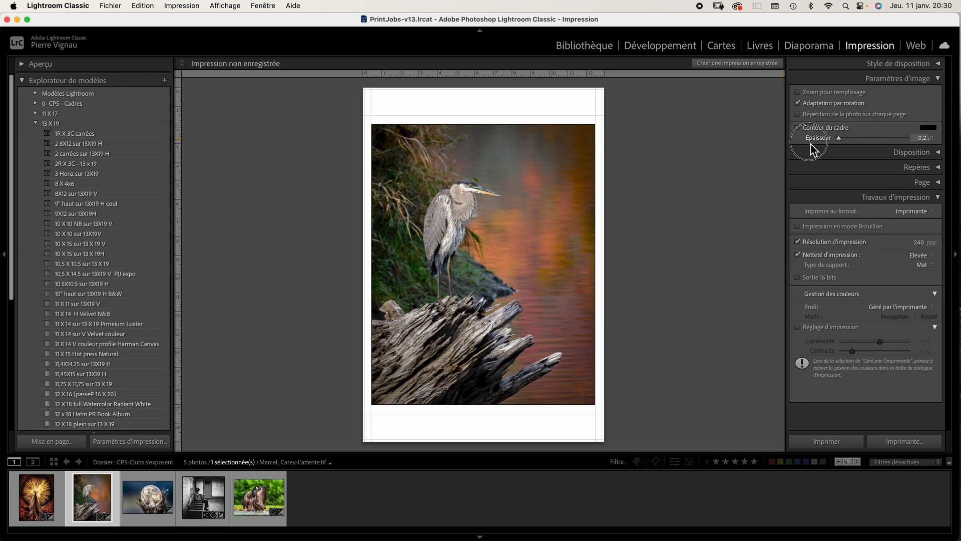
pyautogui.moveTo(811, 145); pyautogui.dragTo(866, 145)
pyautogui.moveTo(887, 143)
pyautogui.mouseDown()
pyautogui.moveTo(896, 145)
pyautogui.moveTo(881, 144)
pyautogui.mouseUp()
pyautogui.click(927, 130)
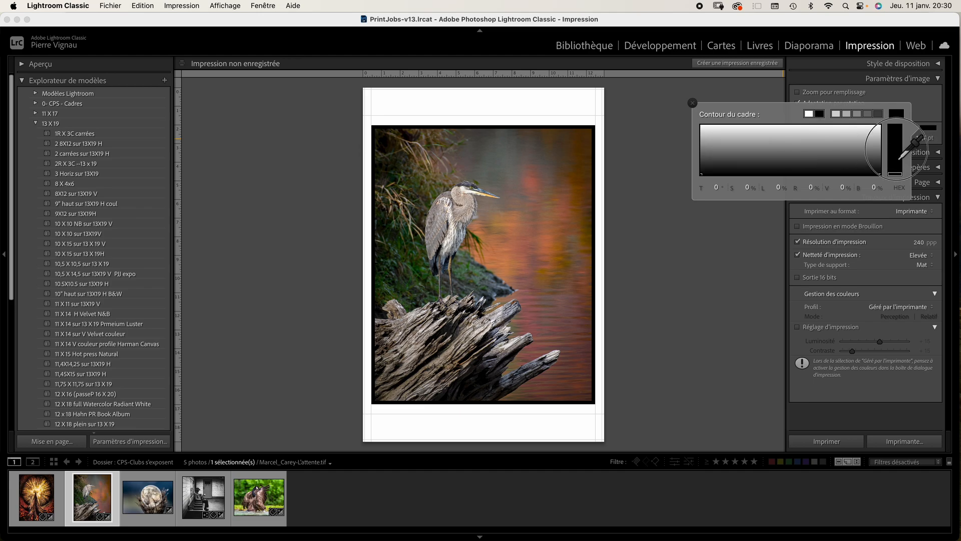
pyautogui.moveTo(871, 165); pyautogui.dragTo(845, 156)
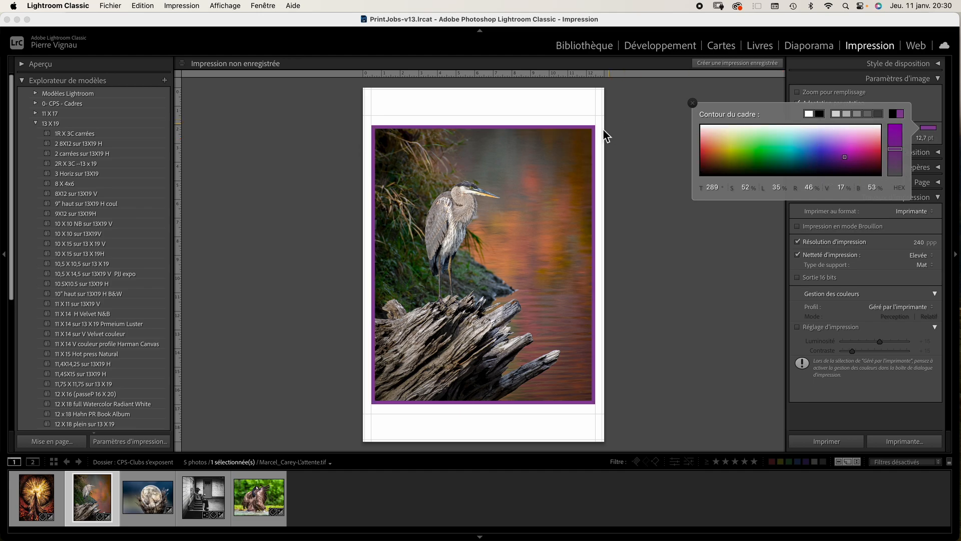
# Remove the purple frame outline (Contour du cadre) from the photo and collapse the image settings.
pyautogui.click(693, 103)
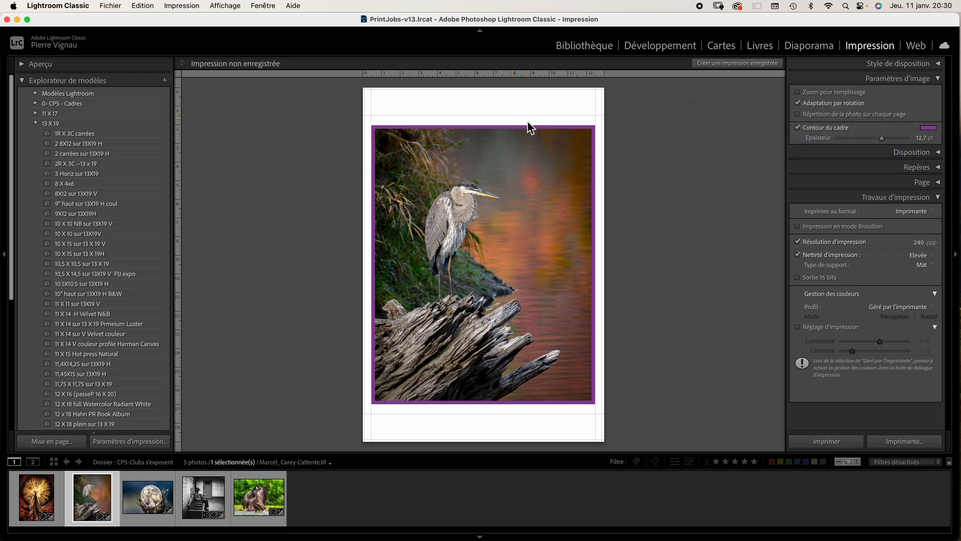
pyautogui.click(800, 130)
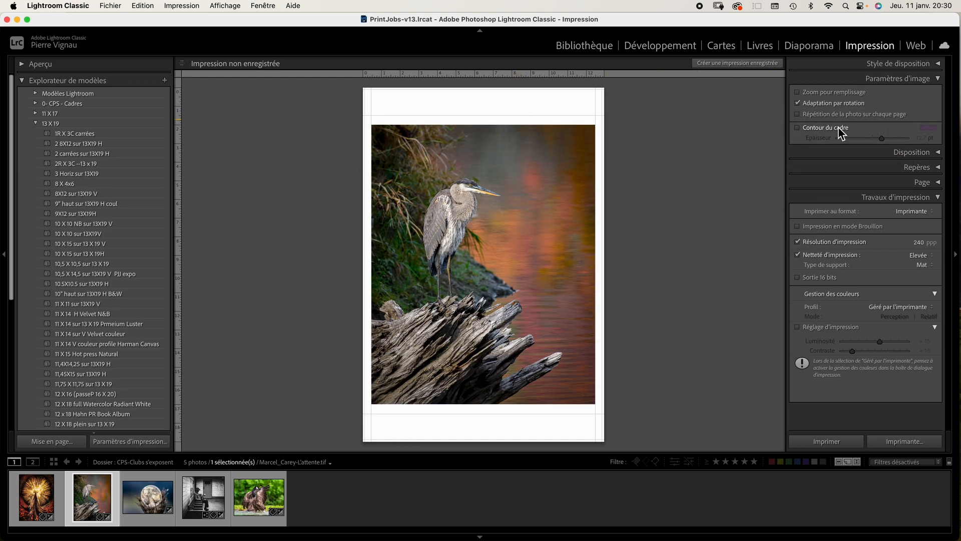
pyautogui.click(832, 81)
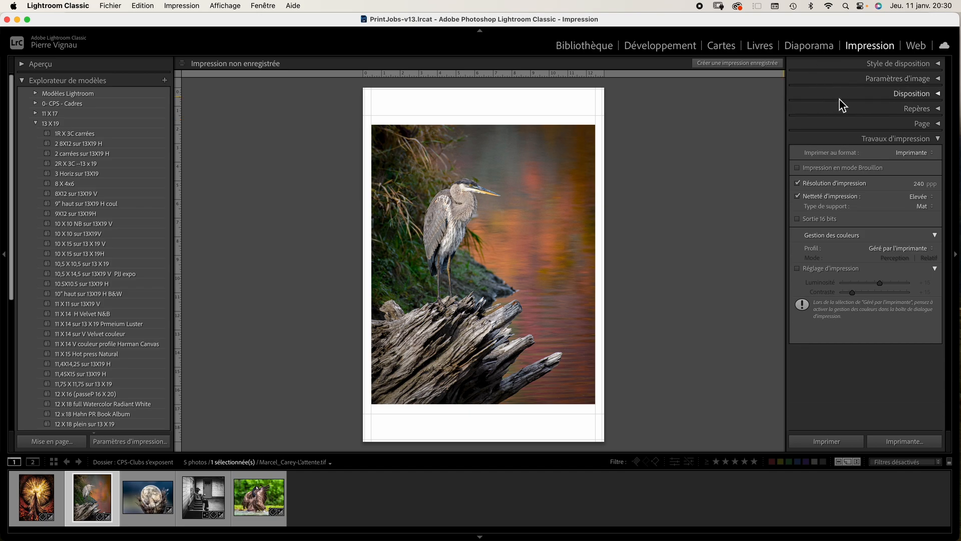
# Set all four page margins (Gauche, Droite, De tête, De pied) to 0,00 po in the layout settings.
pyautogui.click(839, 98)
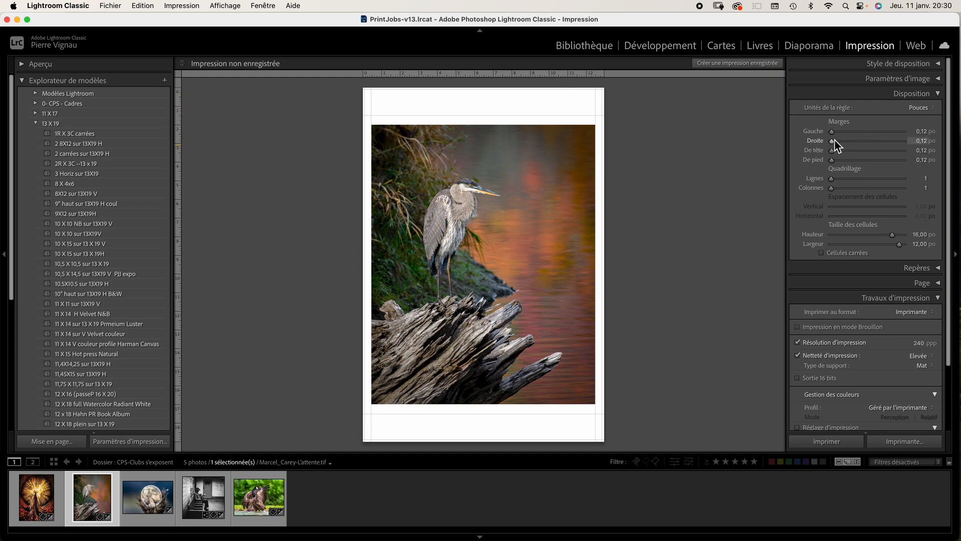
pyautogui.moveTo(833, 133); pyautogui.dragTo(818, 168)
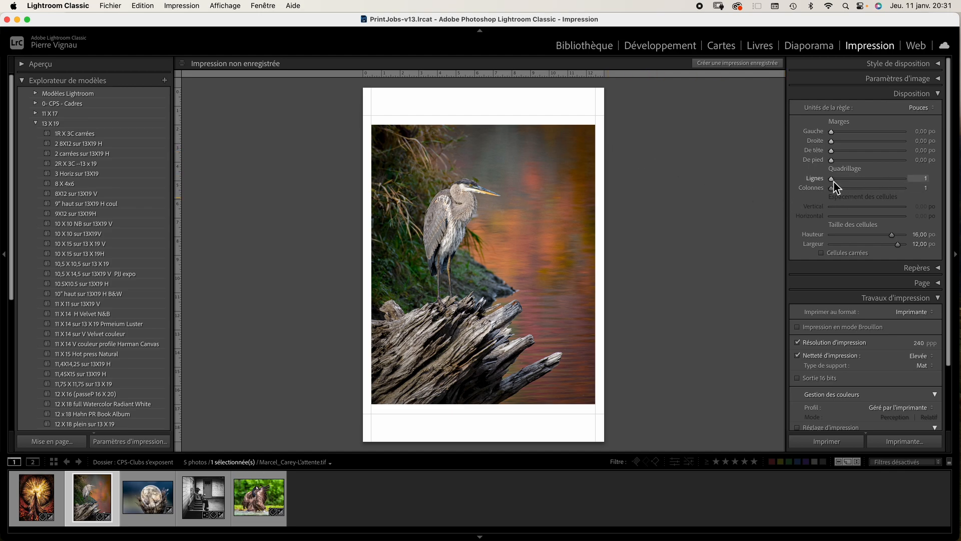
pyautogui.moveTo(834, 182); pyautogui.dragTo(802, 190)
pyautogui.click(854, 99)
# Show the image cells (Cellules d'image) and Dimensions guides briefly on the page, hiding each again.
pyautogui.click(855, 112)
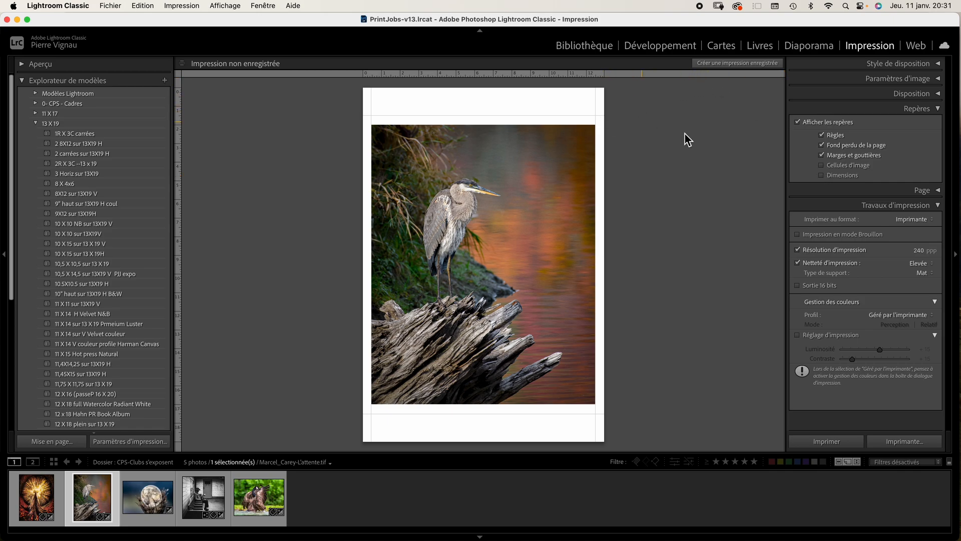
pyautogui.click(823, 167)
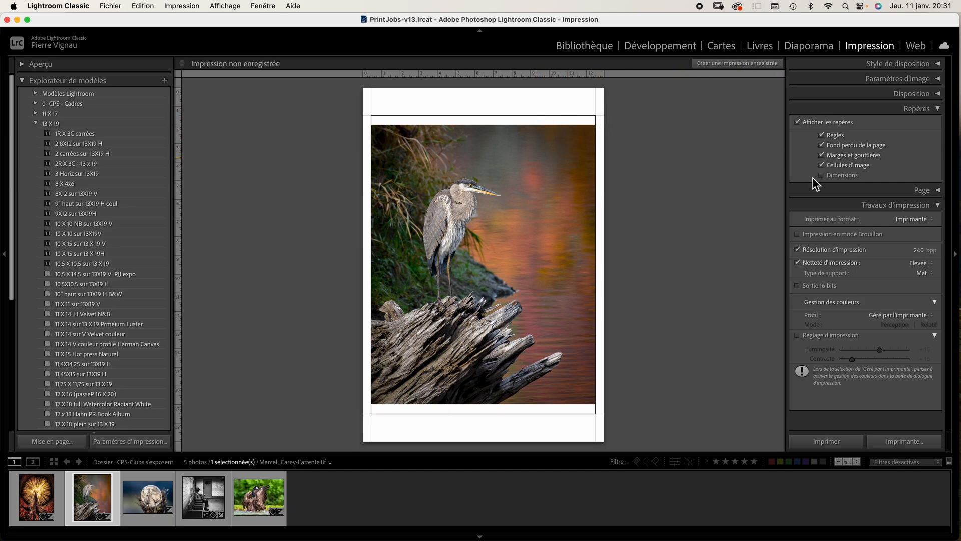
pyautogui.click(822, 166)
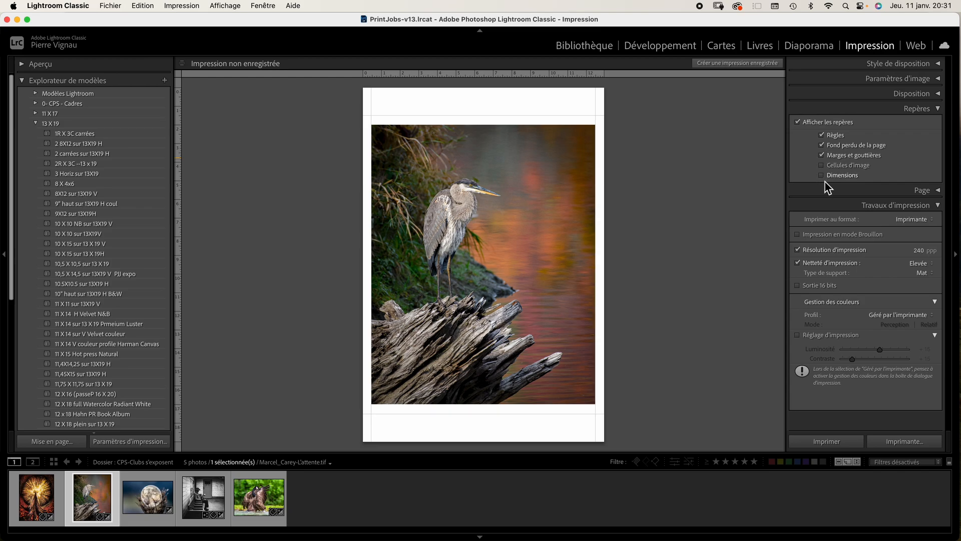
pyautogui.click(822, 175)
pyautogui.click(823, 177)
pyautogui.click(849, 114)
# Try a mid-grey page background colour at 46 % brightness, and turn the background colour off again.
pyautogui.click(844, 125)
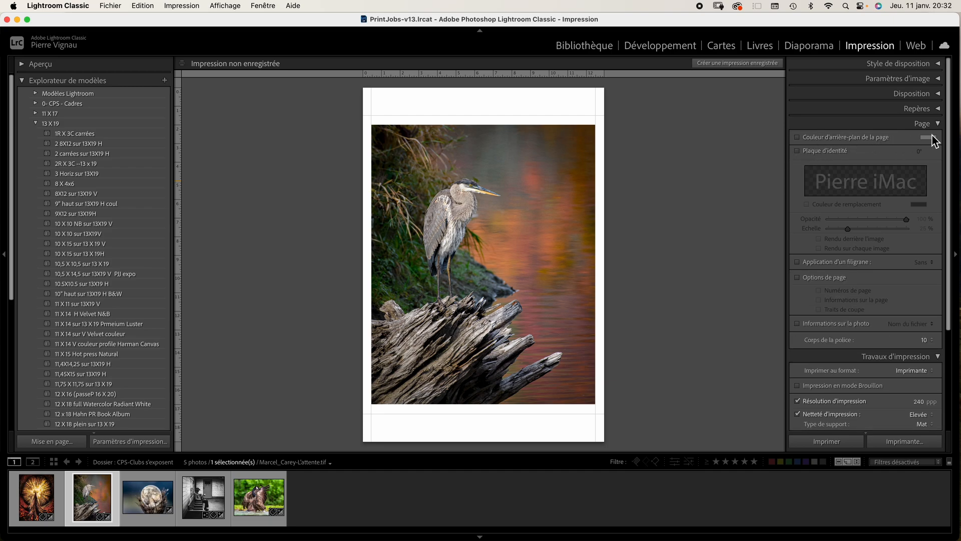
pyautogui.click(798, 138)
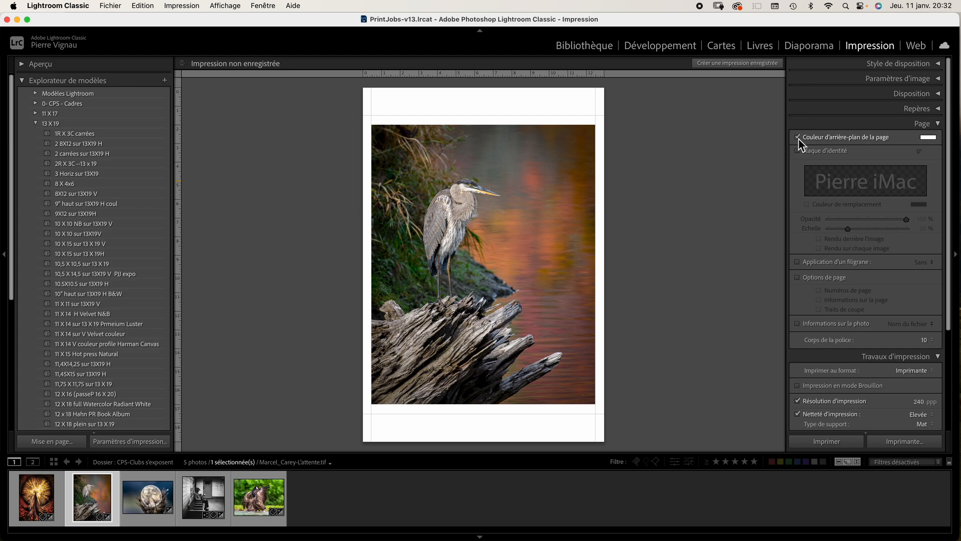
pyautogui.click(930, 140)
pyautogui.click(779, 161)
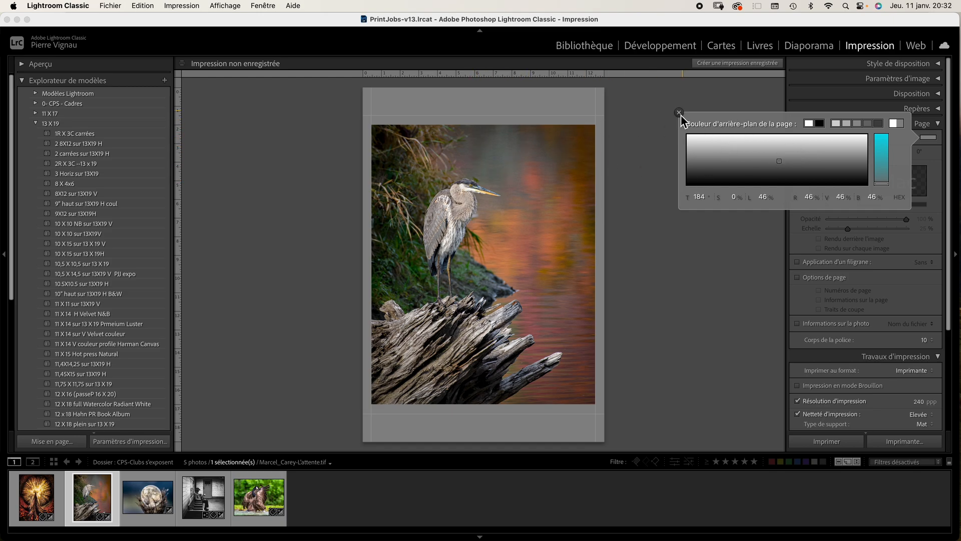
pyautogui.click(680, 113)
pyautogui.click(800, 139)
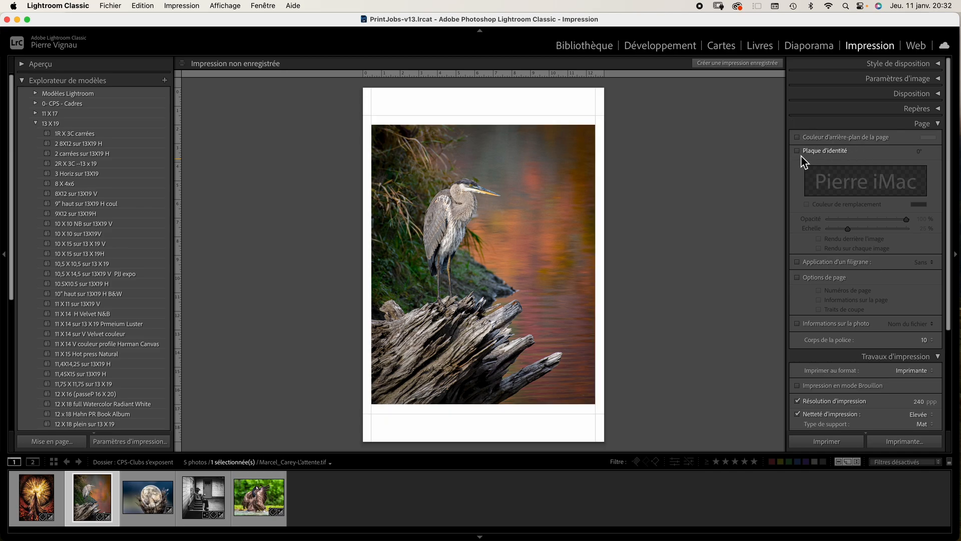
# Try the identity plate (Plaque d'identité) near the upper edge of the photo, and turn it off again.
pyautogui.click(798, 151)
pyautogui.click(504, 264)
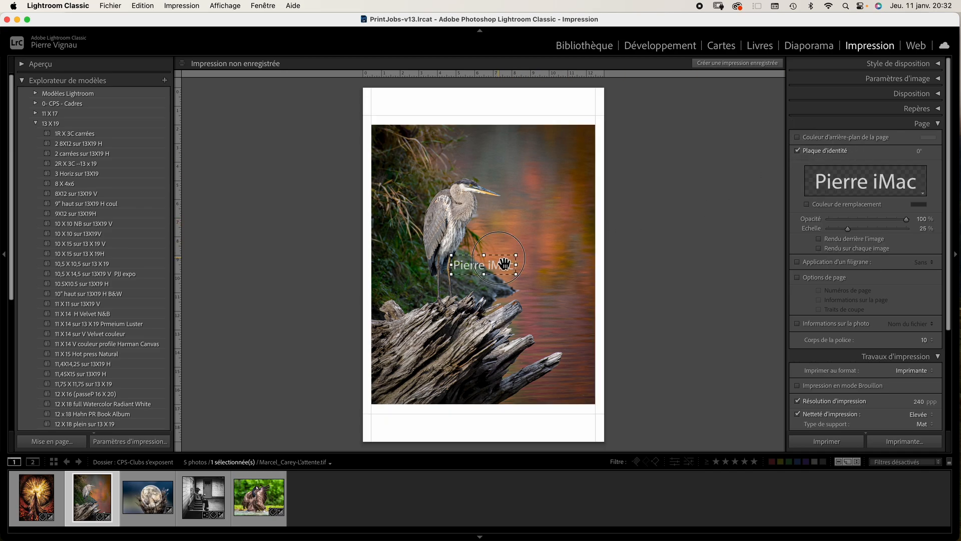
pyautogui.moveTo(505, 264); pyautogui.dragTo(516, 152)
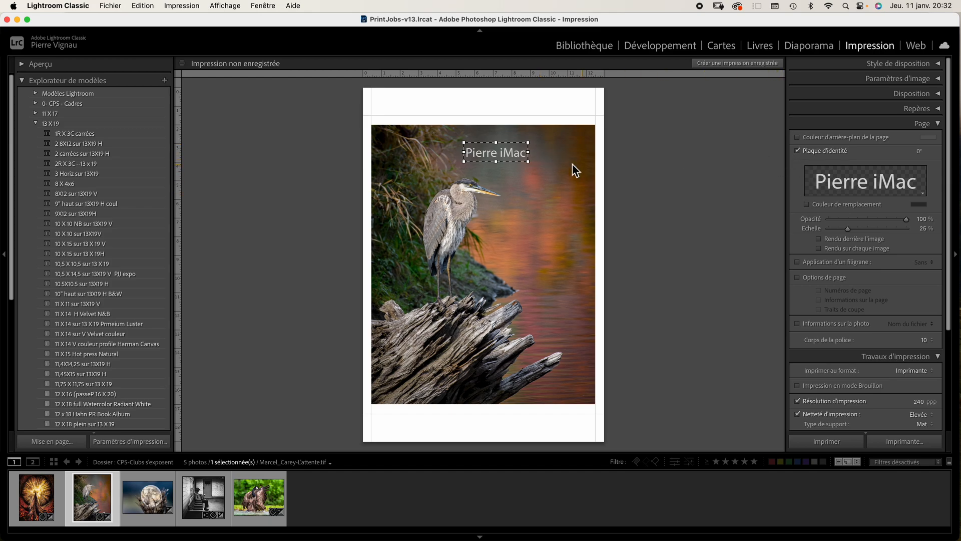
pyautogui.click(798, 151)
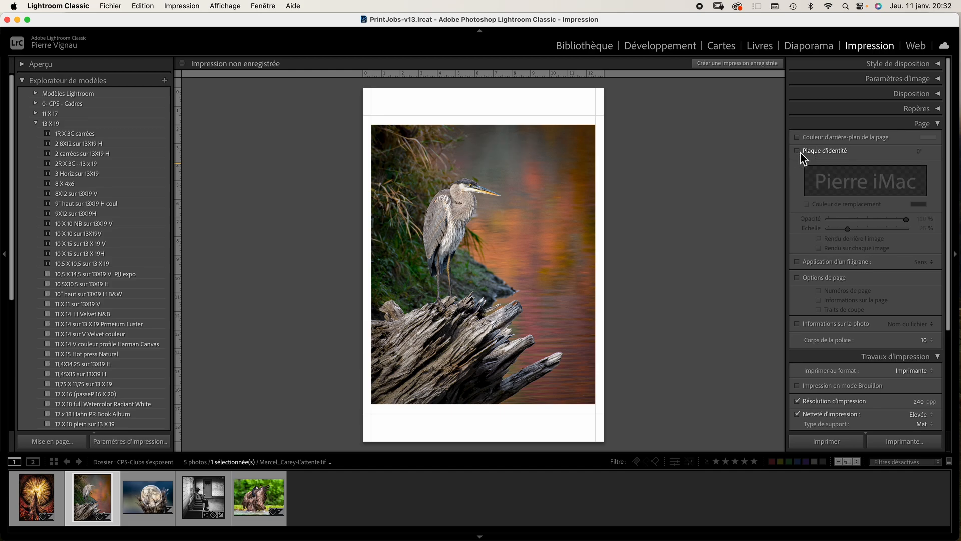
# Collapse the page settings and choose Imprimante as the output of the print job.
pyautogui.click(859, 124)
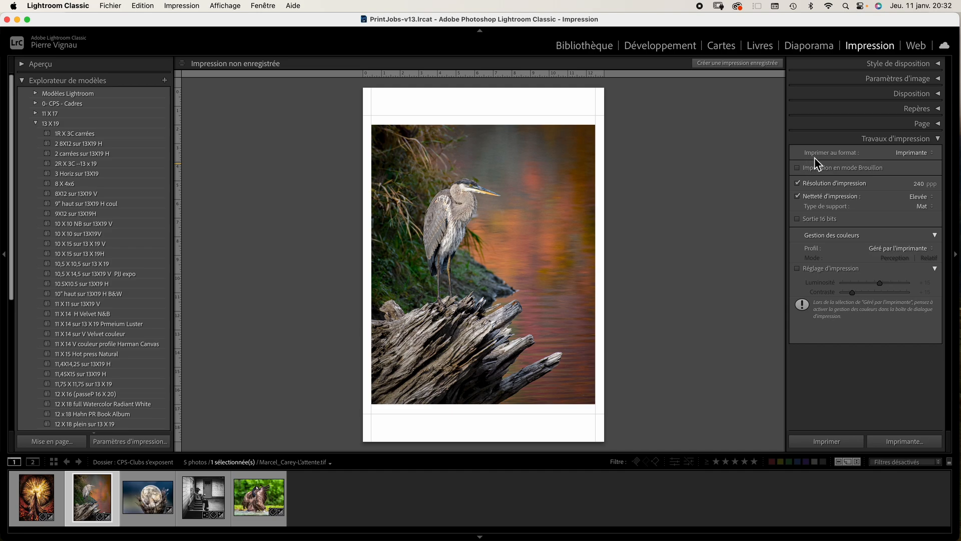
pyautogui.click(924, 154)
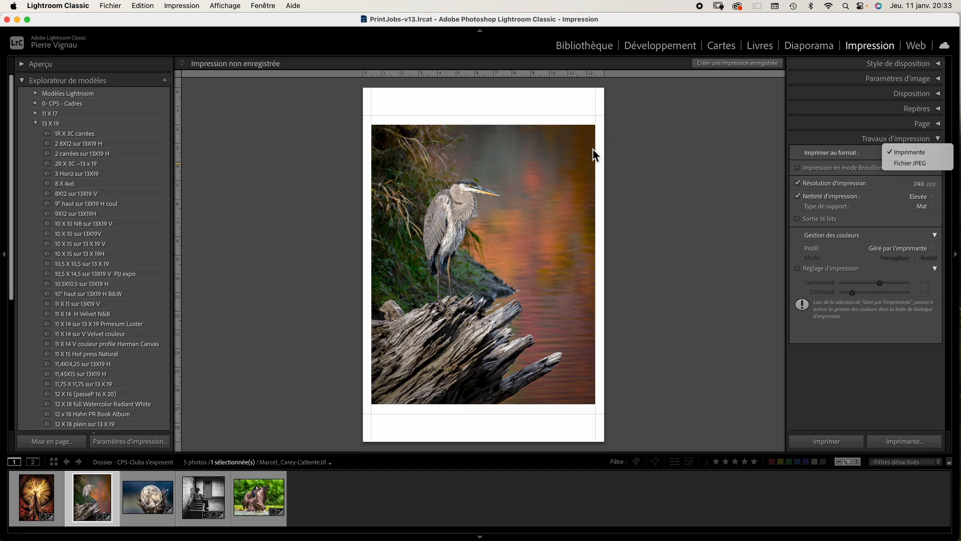
pyautogui.click(914, 154)
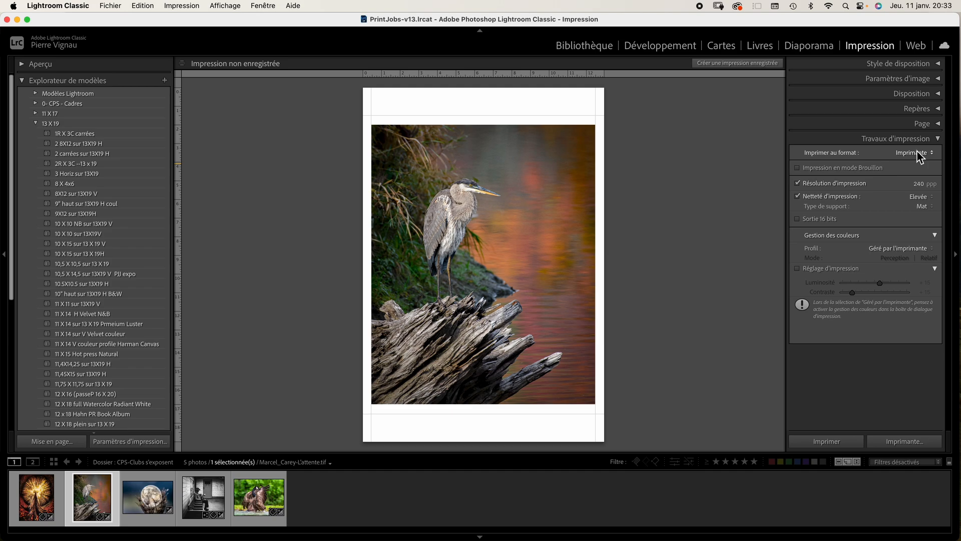
pyautogui.click(797, 196)
# Keep the colour profile on Géré par l'imprimante and enable the print adjustment (Réglage d'impression) with Luminosité at +30.
pyautogui.click(887, 251)
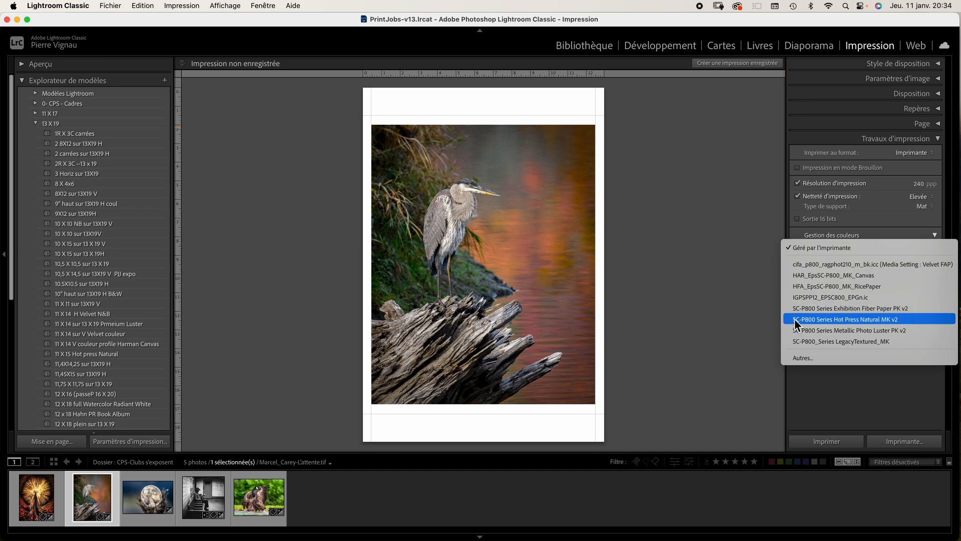
pyautogui.click(819, 246)
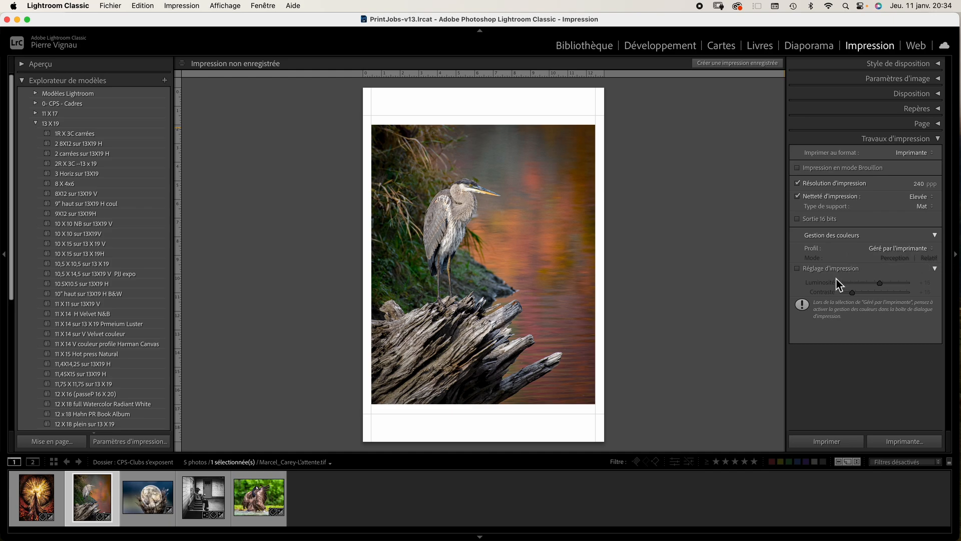
pyautogui.click(798, 269)
pyautogui.moveTo(882, 286); pyautogui.dragTo(887, 290)
# Open the printer's print dialog and review its presets, keeping 13 X 19 Hot Press Natural Epson clr.
pyautogui.click(903, 442)
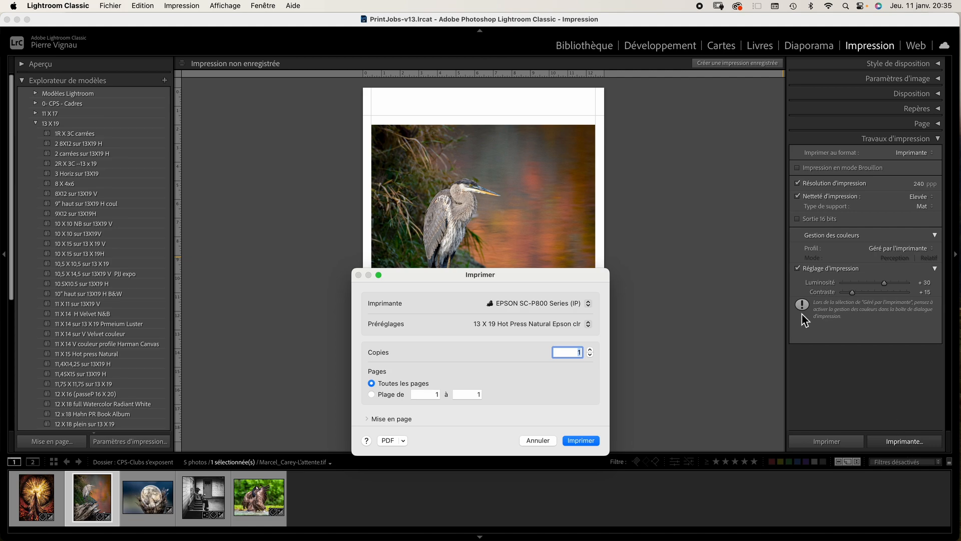
pyautogui.click(524, 280)
pyautogui.moveTo(526, 282); pyautogui.dragTo(527, 138)
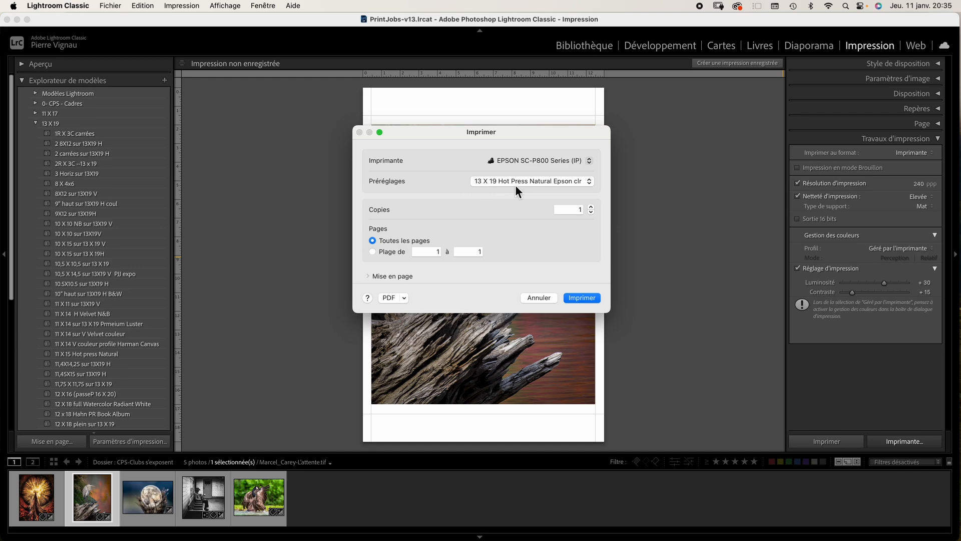
pyautogui.click(538, 182)
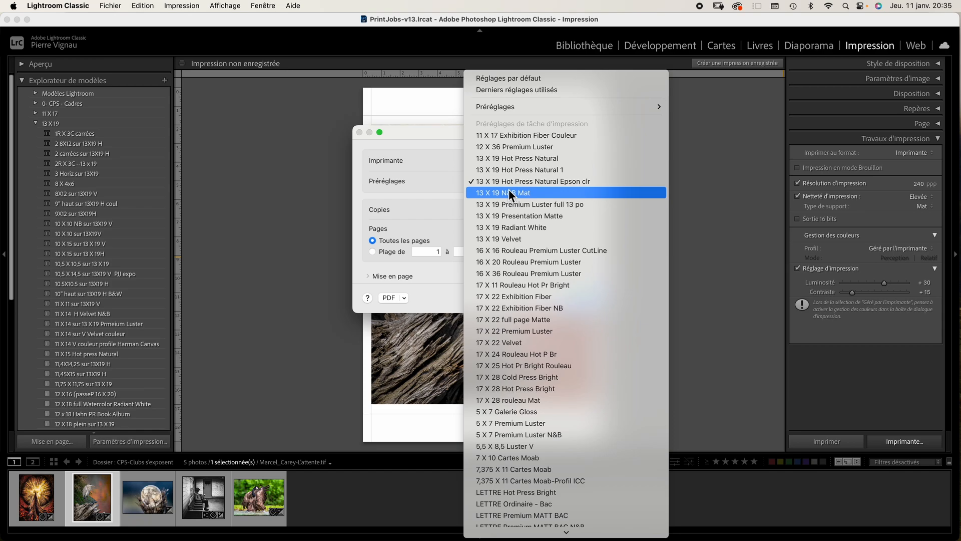
pyautogui.click(431, 193)
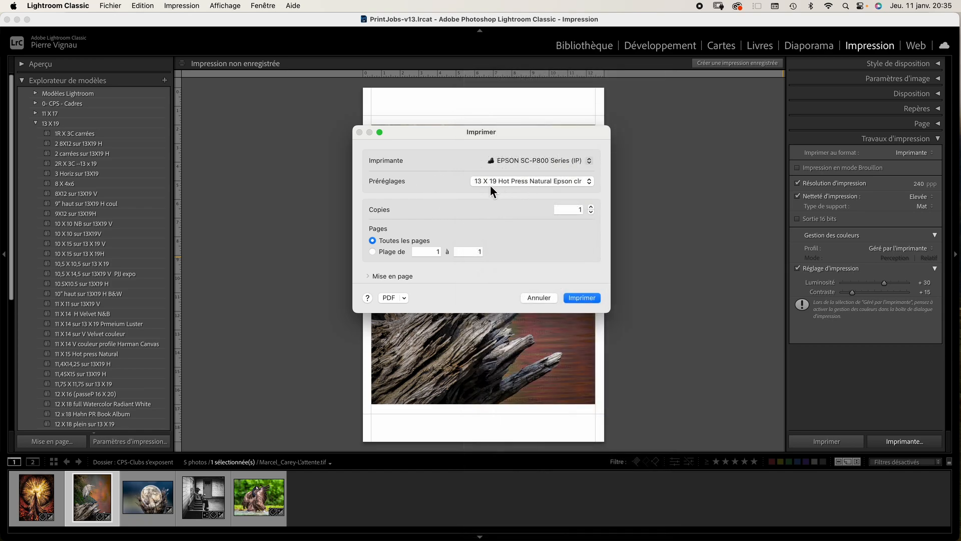
# Examine the paper handling settings (Gestion du papier) in the print dialog and collapse them again.
pyautogui.scroll(-3, 495, 225)
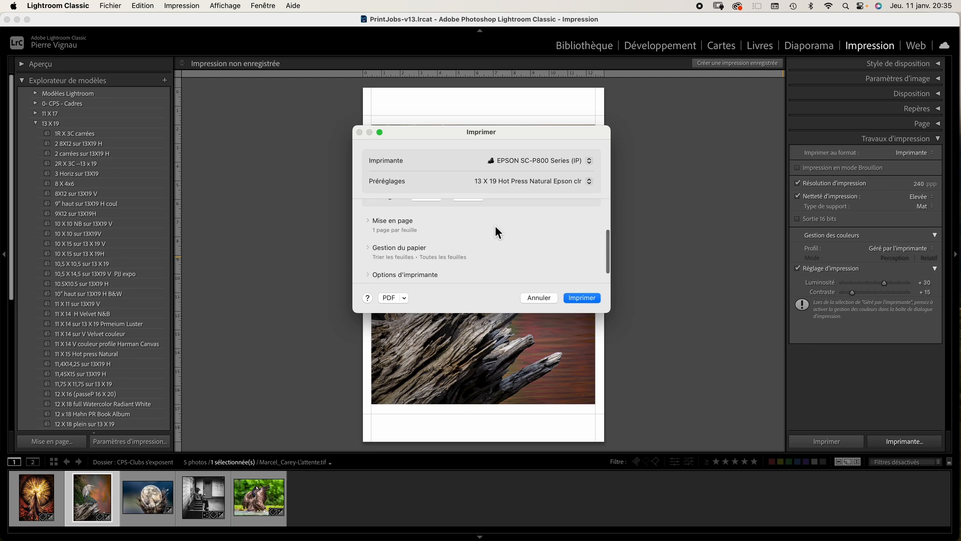
pyautogui.scroll(-2, 495, 225)
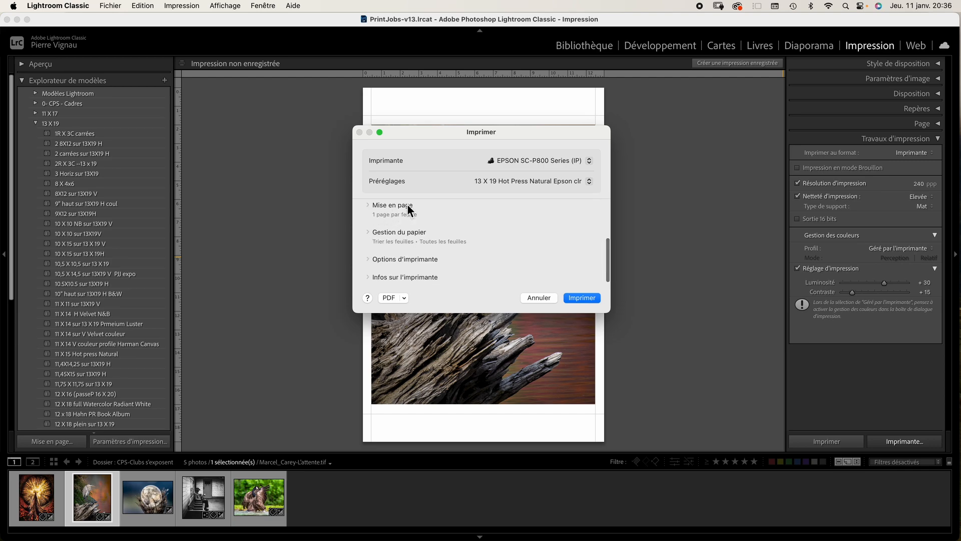
pyautogui.click(381, 232)
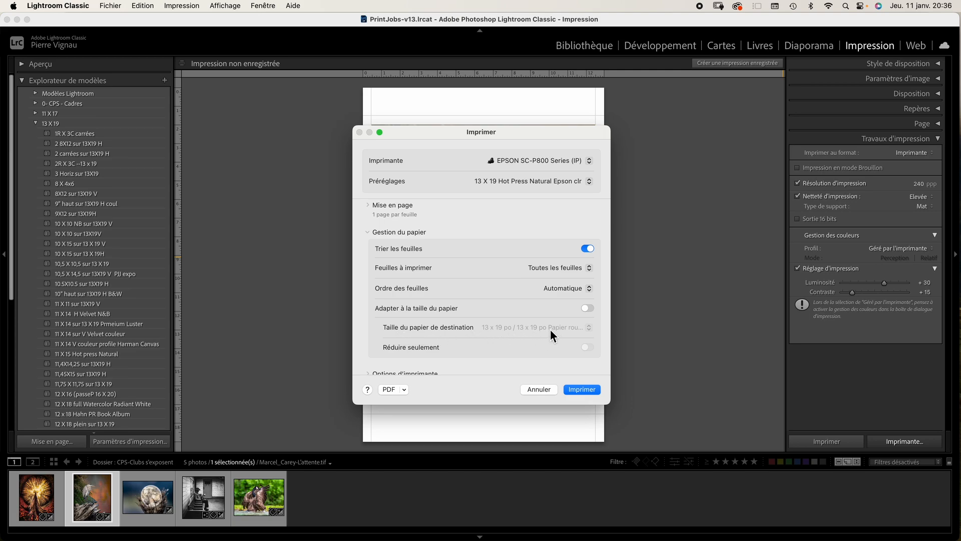
pyautogui.click(404, 233)
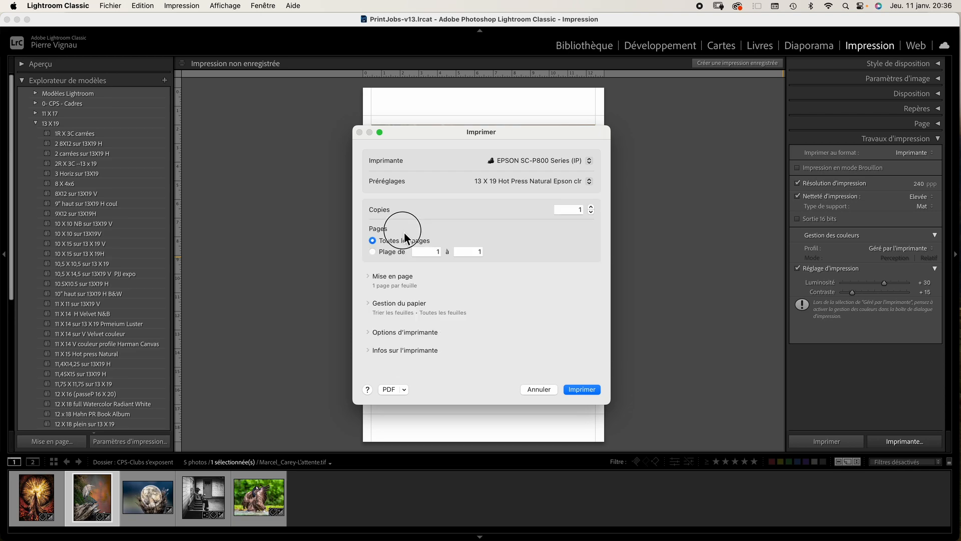
# Switch the printer's colour matching option (Concordance des couleurs) to ColorSync.
pyautogui.click(413, 331)
pyautogui.scroll(-1, 445, 329)
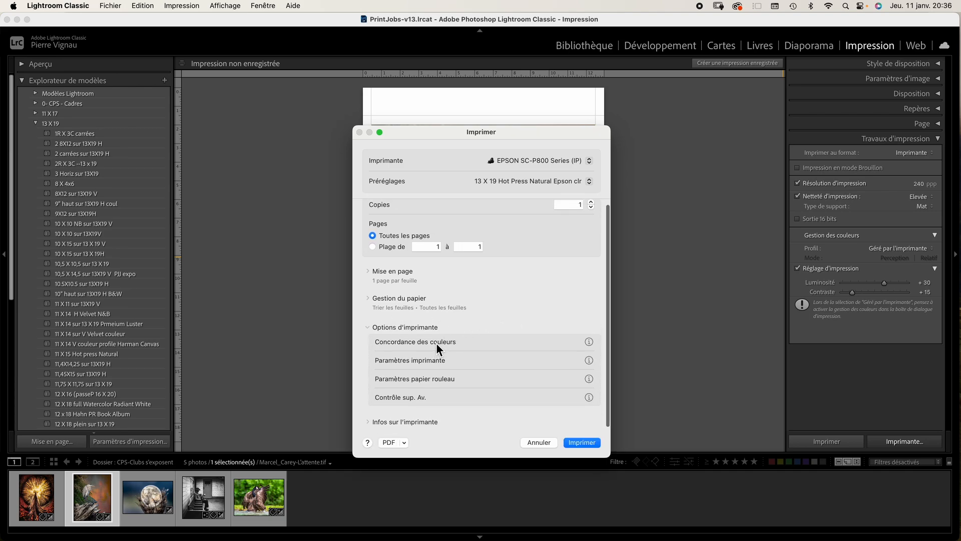
pyautogui.click(437, 345)
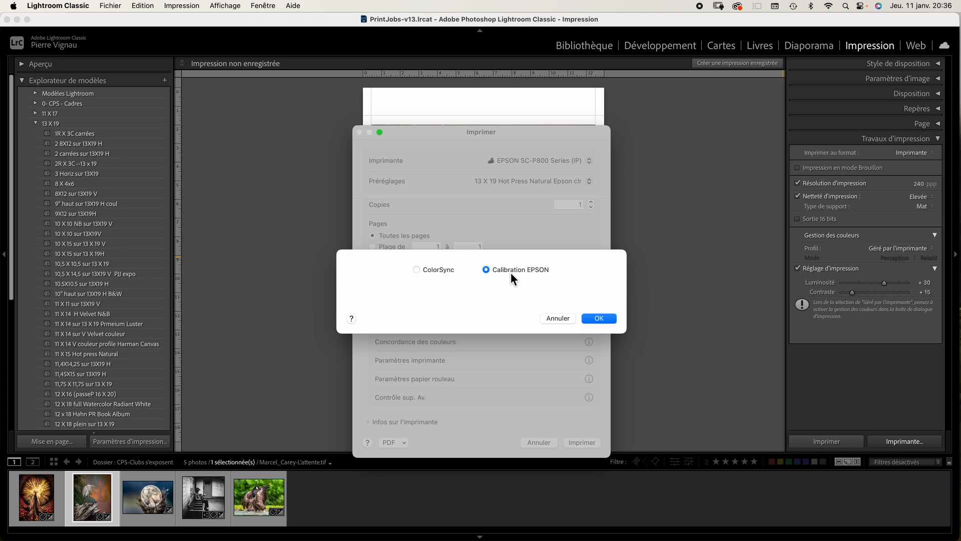
pyautogui.click(416, 271)
# Browse the list of other ColorSync profiles for the printer's colour matching and close it, accepting the ACES CG Linear profile.
pyautogui.click(461, 281)
pyautogui.click(464, 301)
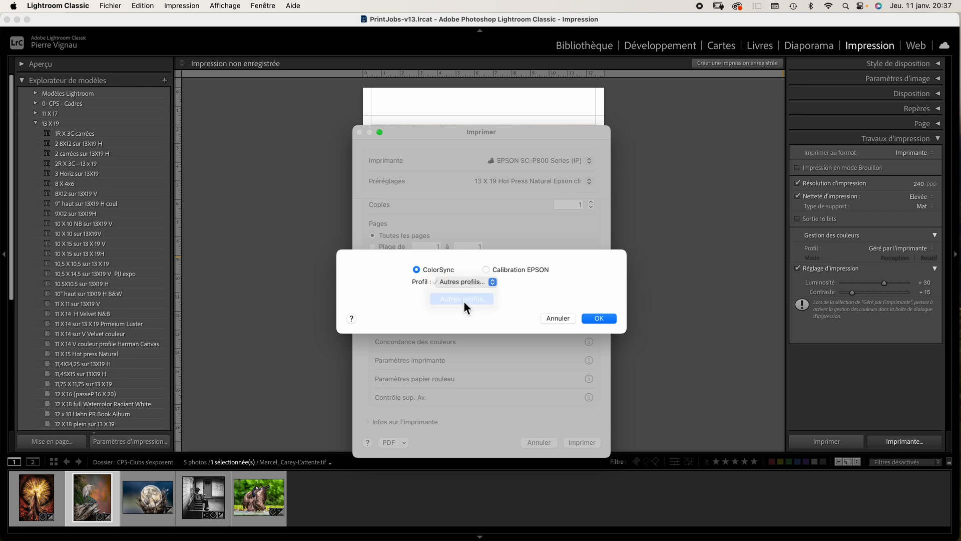
pyautogui.scroll(-10, 445, 243)
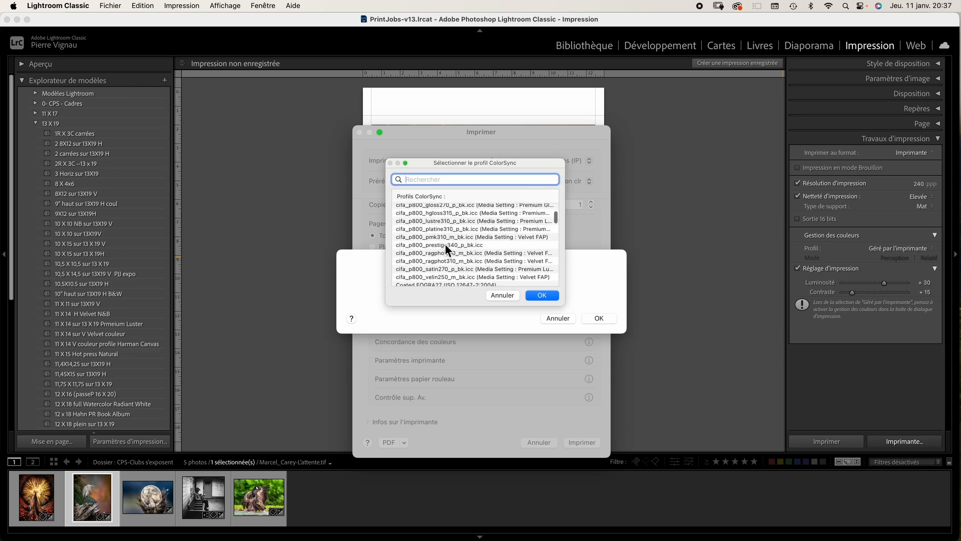
pyautogui.scroll(-15, 445, 244)
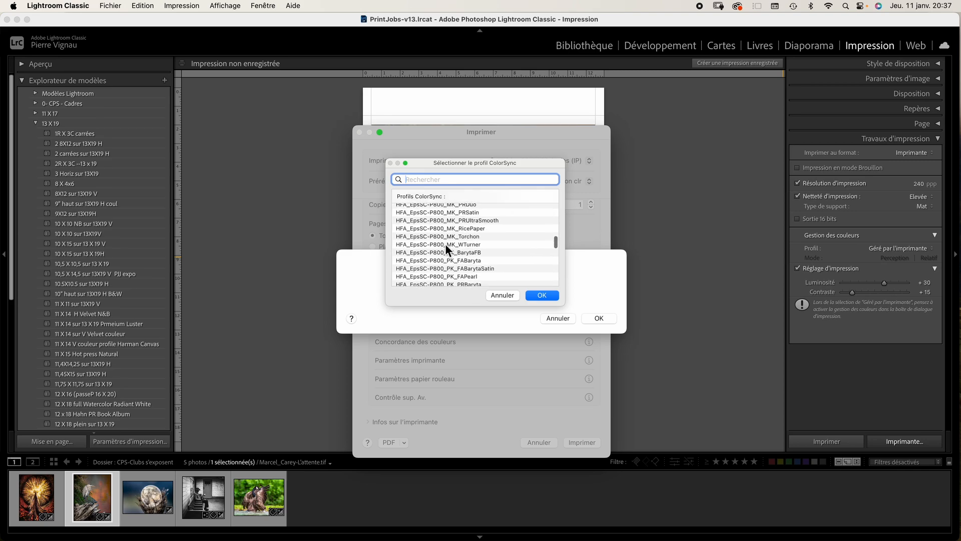
pyautogui.scroll(-1, 446, 243)
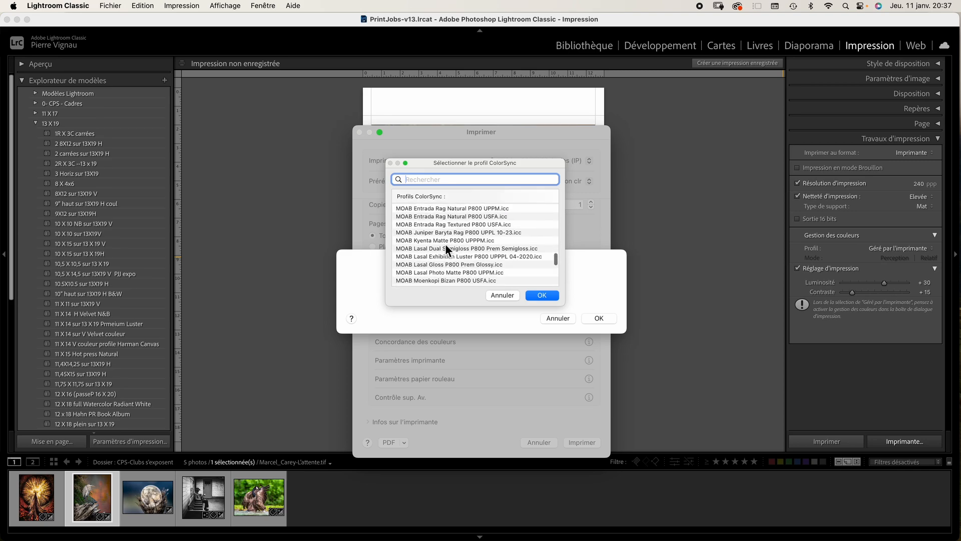
pyautogui.scroll(8, 437, 251)
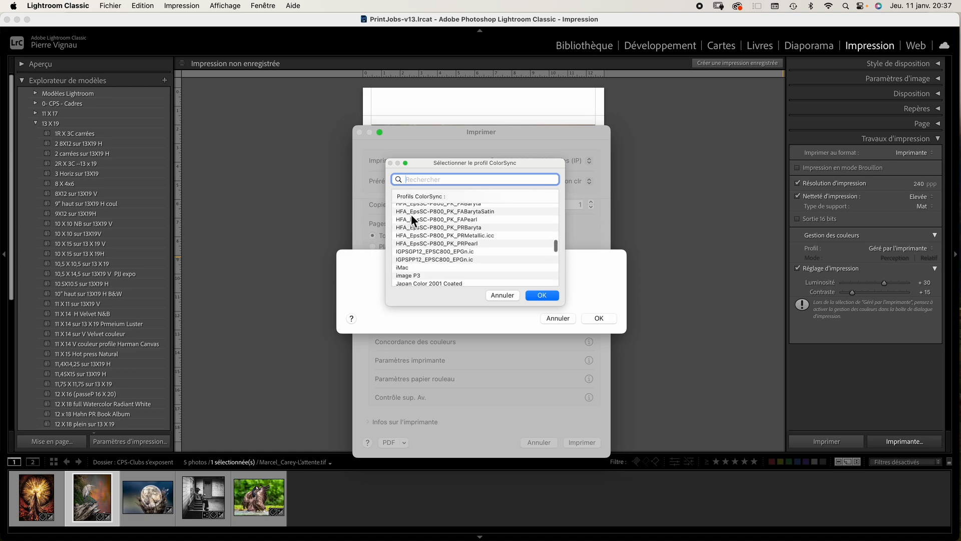
pyautogui.scroll(2, 439, 265)
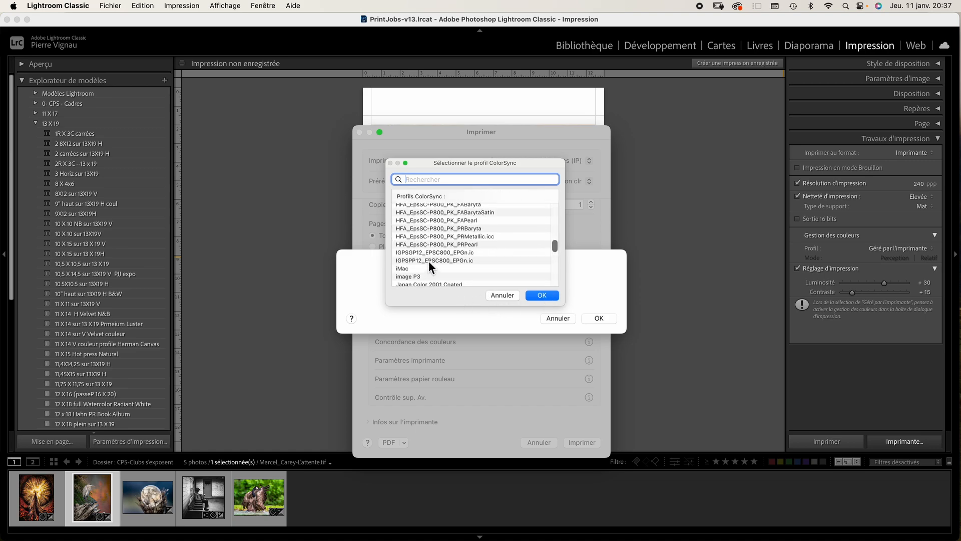
pyautogui.click(543, 296)
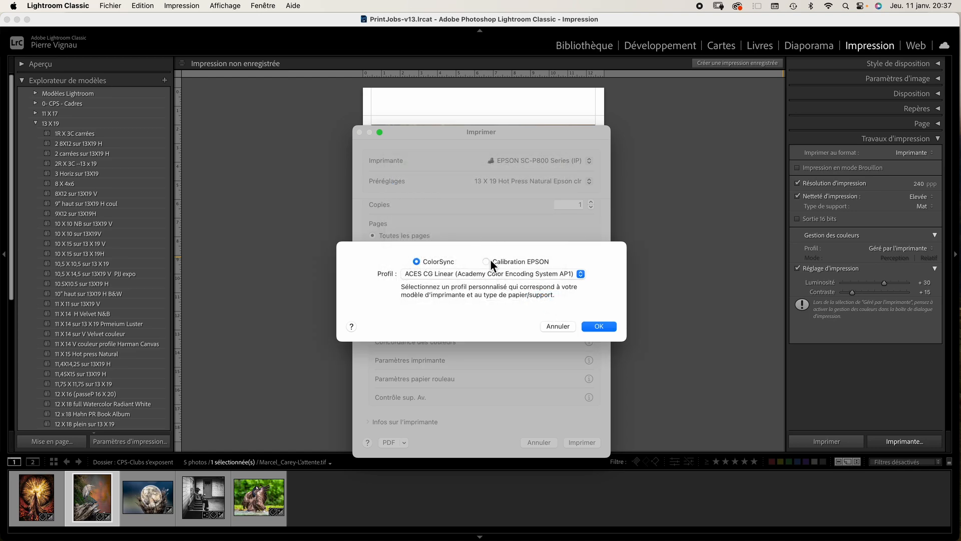
# Set the printer's colour matching back to Calibration EPSON and confirm the colour matching options.
pyautogui.click(490, 261)
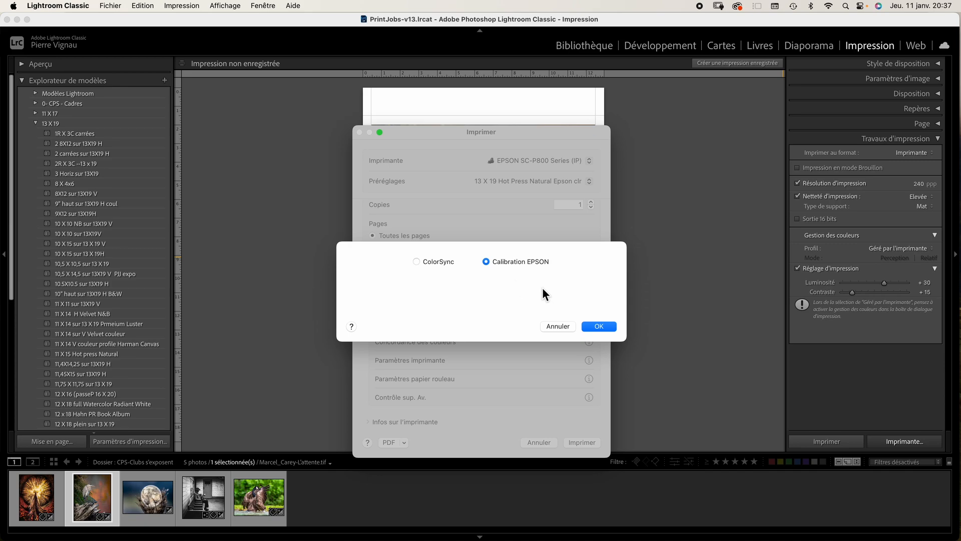
pyautogui.click(599, 326)
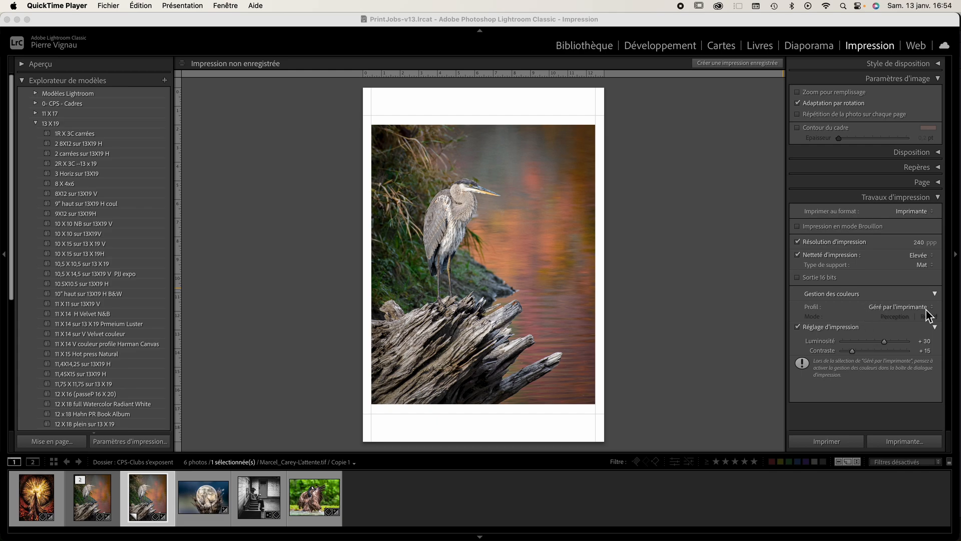
# Set the heron print's colour profile to HFA_EpsSC-P800_MK_PRBrightWhite and choose the 13 X 19 Velvet preset in the print dialog.
pyautogui.click(878, 308)
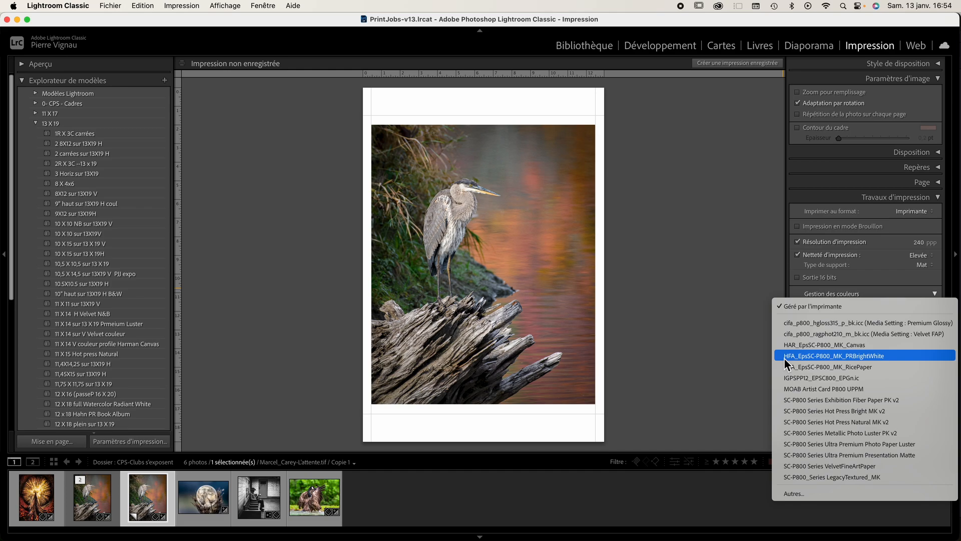
pyautogui.click(854, 358)
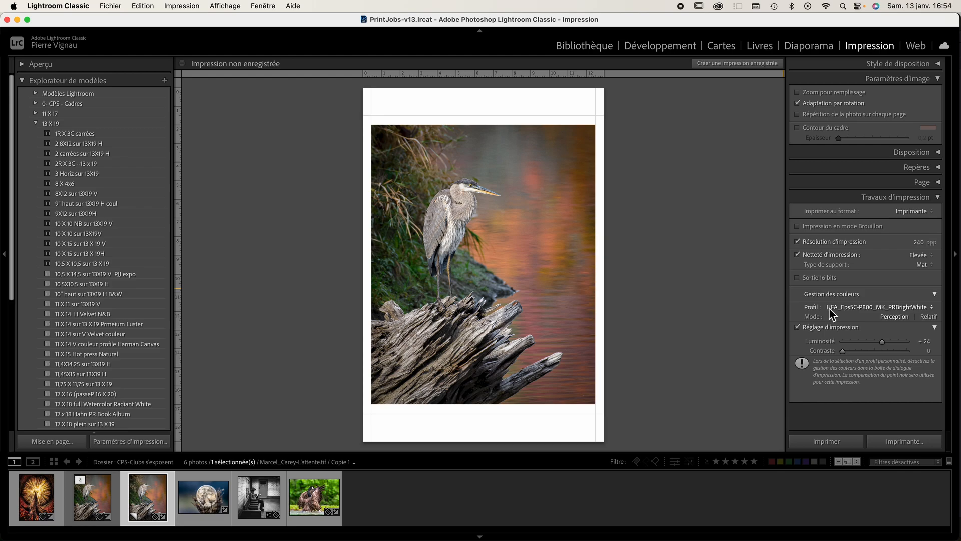
pyautogui.click(907, 442)
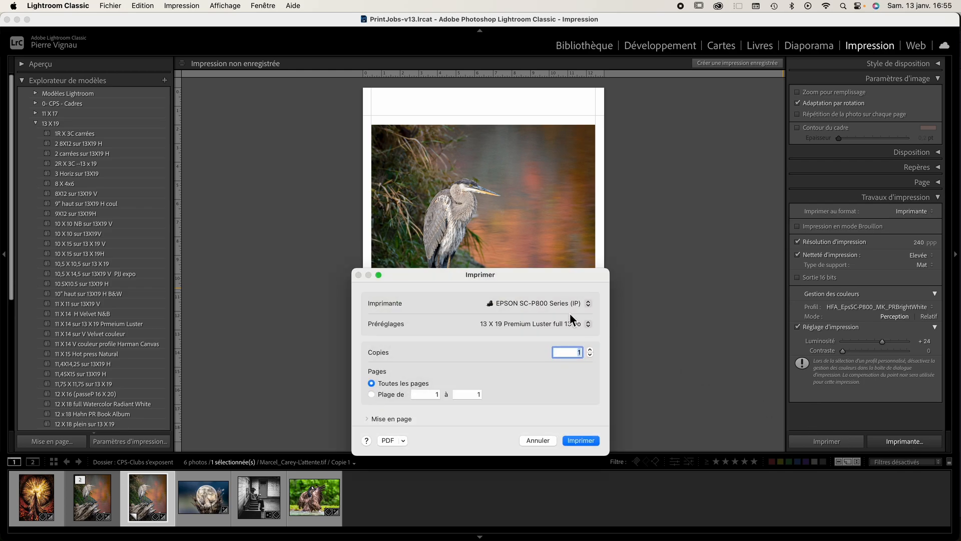
pyautogui.moveTo(546, 283); pyautogui.dragTo(555, 173)
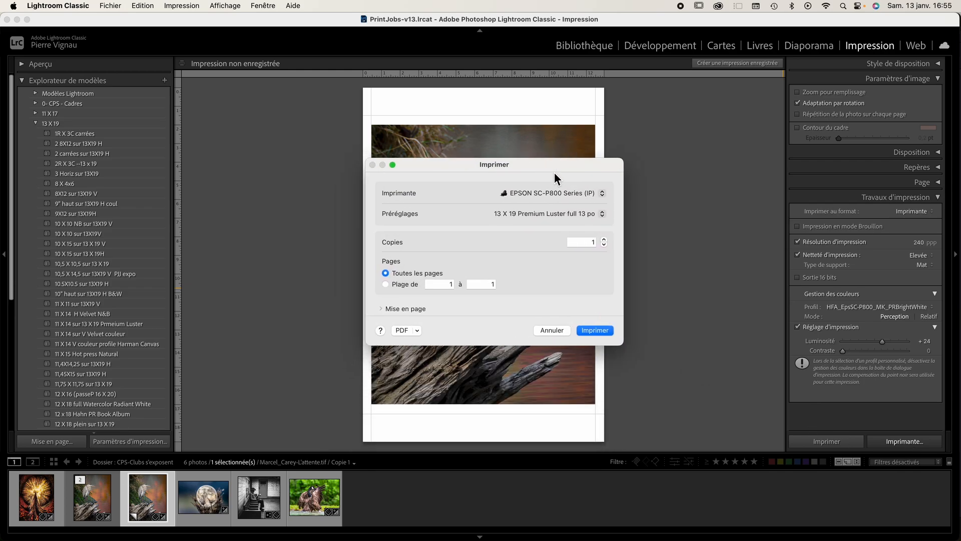
pyautogui.click(528, 214)
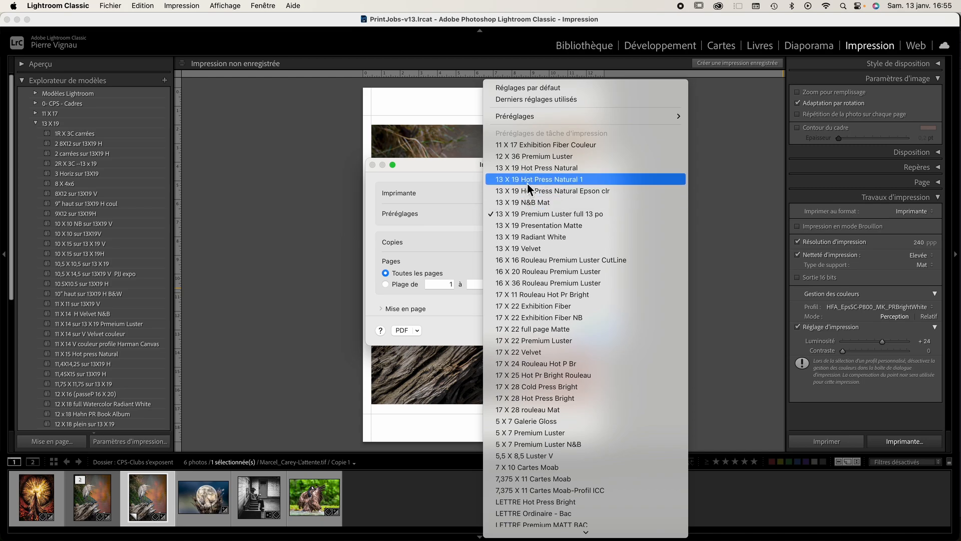
pyautogui.click(533, 249)
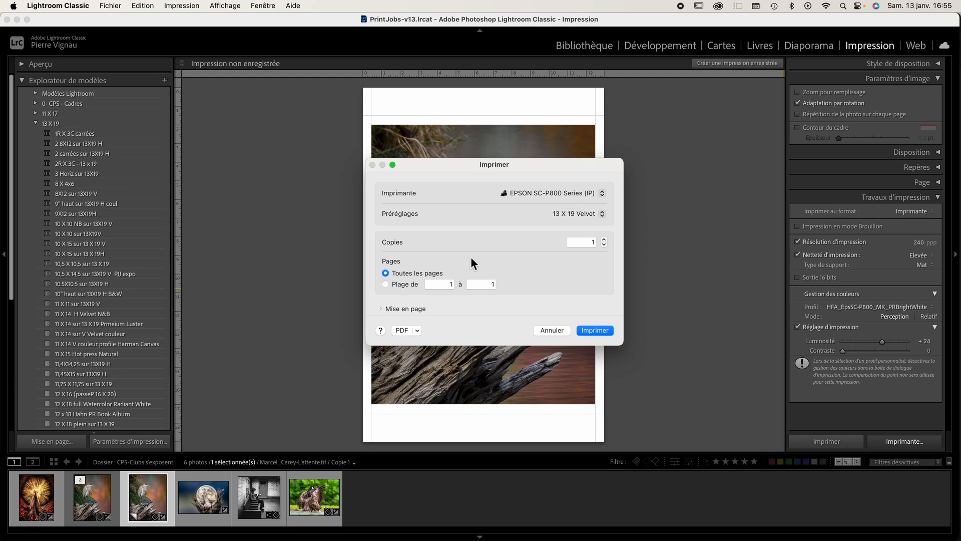
# Examine the colour matching settings (Concordance des couleurs) among the printer options and close them.
pyautogui.scroll(-3, 471, 256)
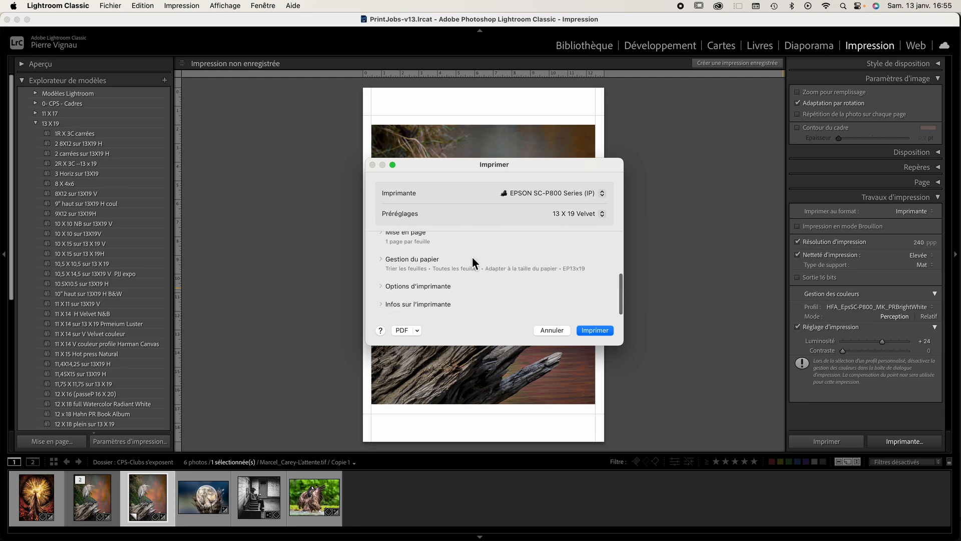
pyautogui.click(439, 296)
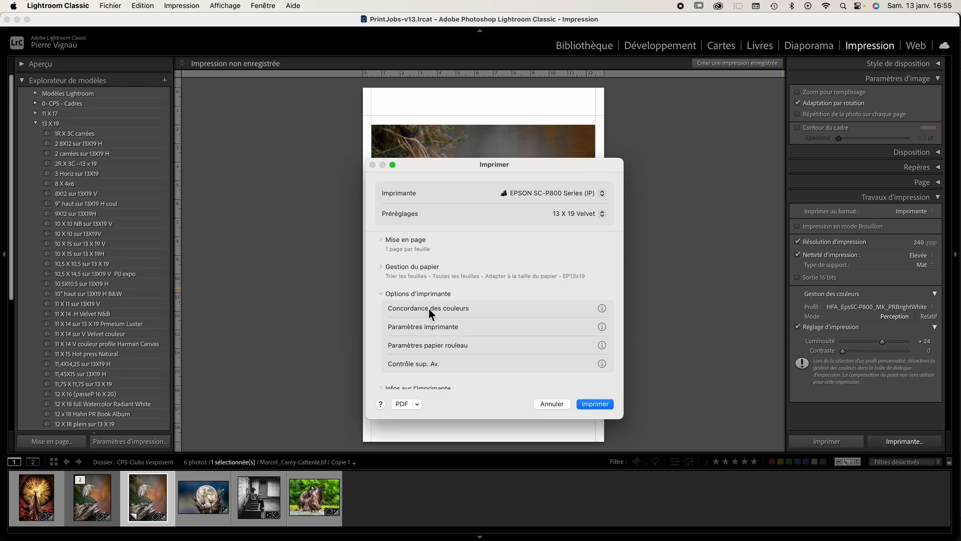
pyautogui.click(429, 308)
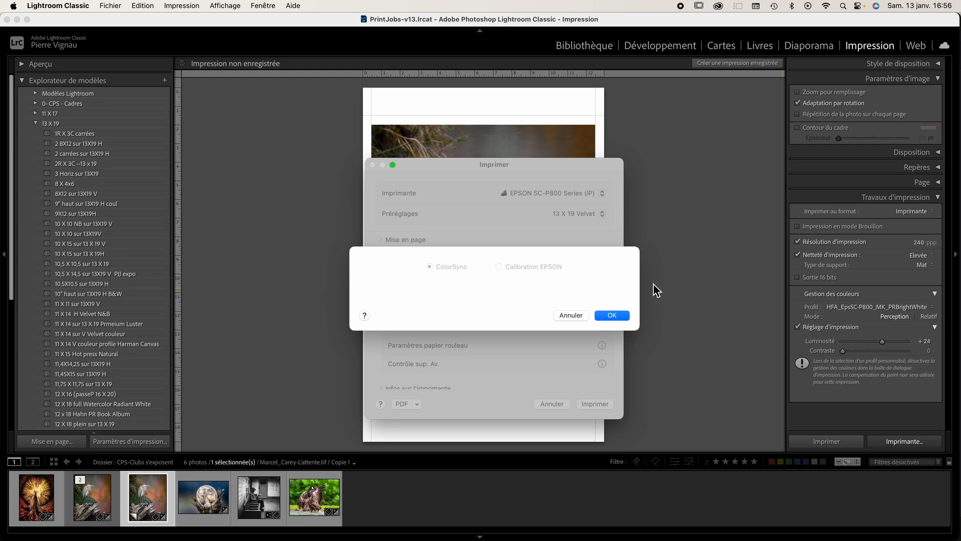
pyautogui.click(613, 313)
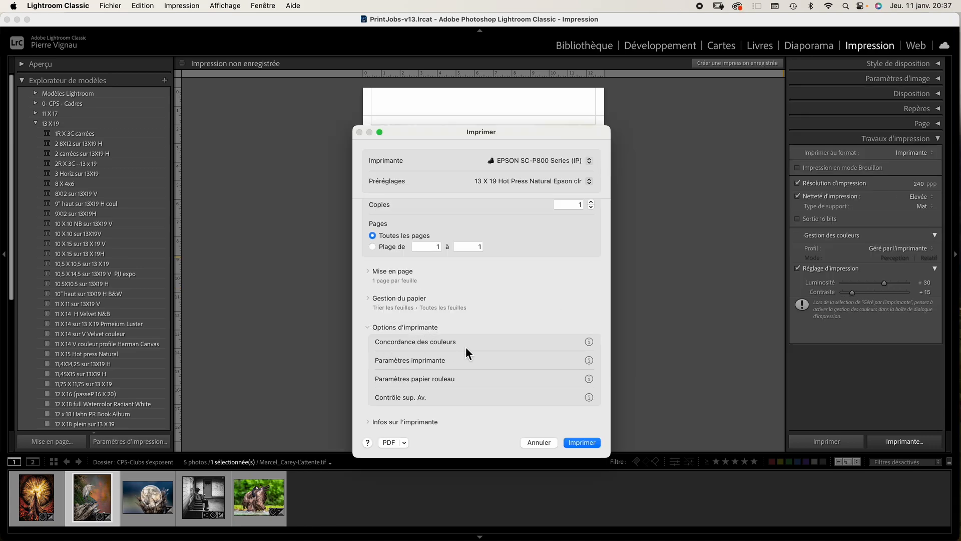
# Set the printer's paper source to Avant Beaux-arts and the media (Support) to Hot Press Natural, and confirm the printer settings.
pyautogui.click(413, 362)
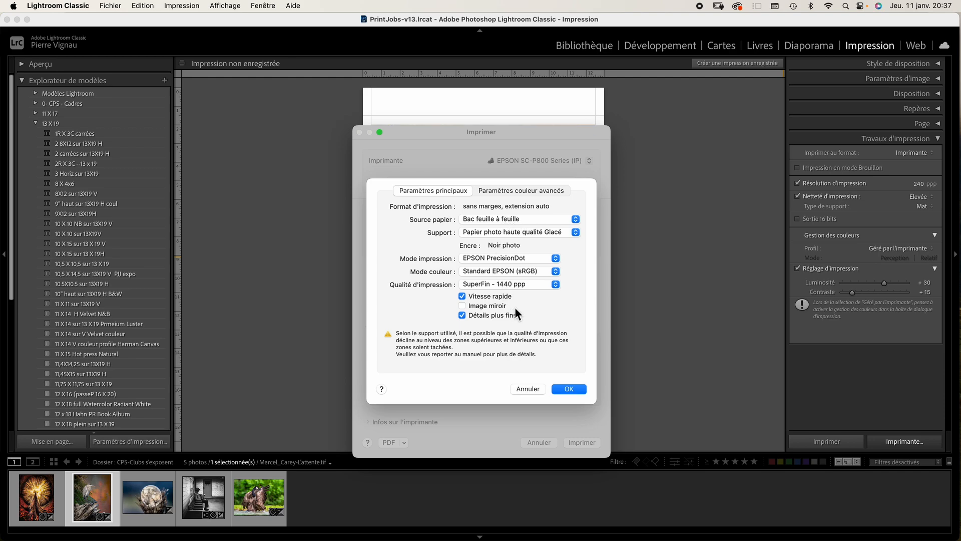
pyautogui.click(520, 220)
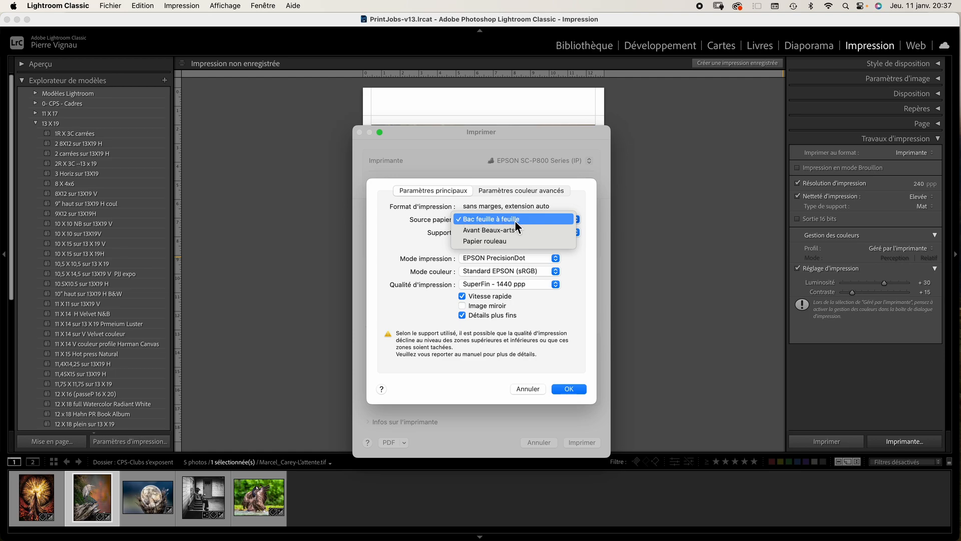
pyautogui.click(486, 232)
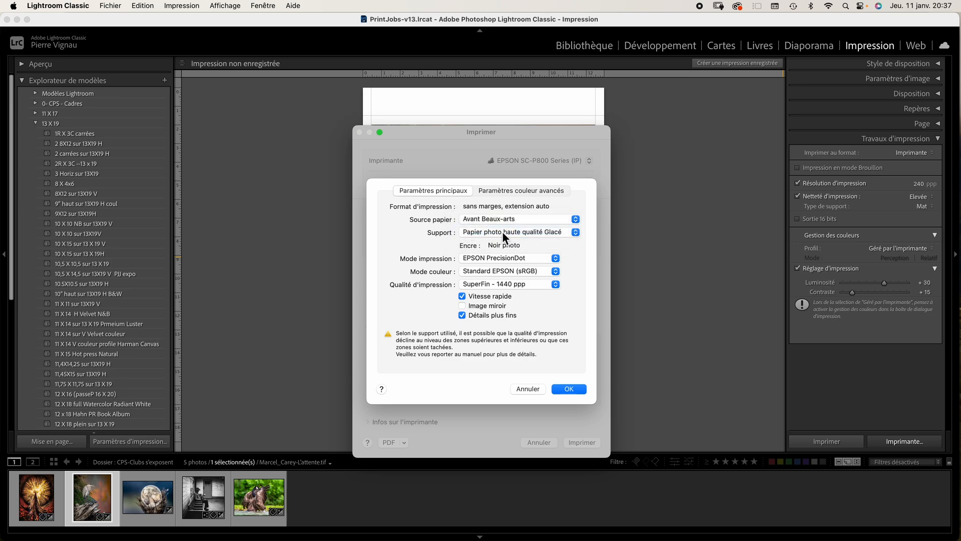
pyautogui.click(491, 233)
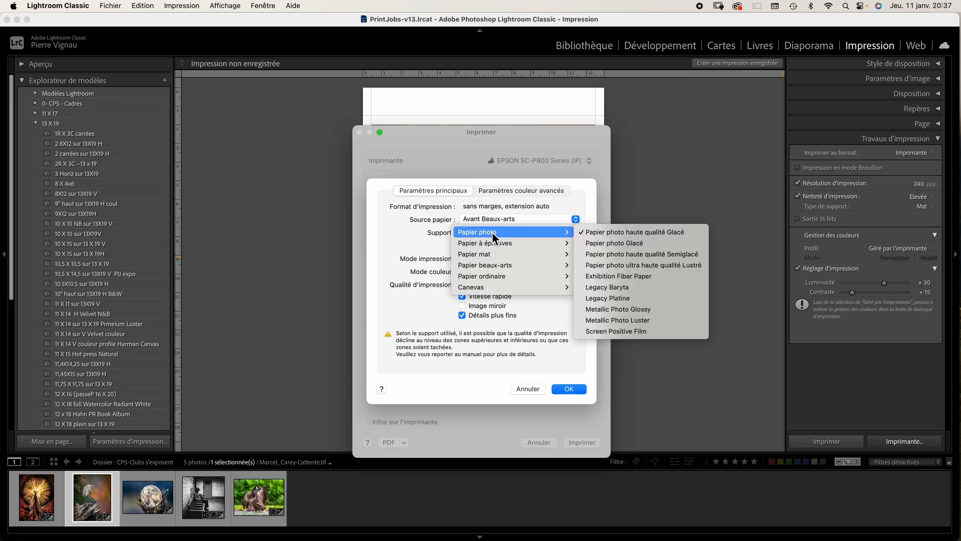
pyautogui.moveTo(499, 267)
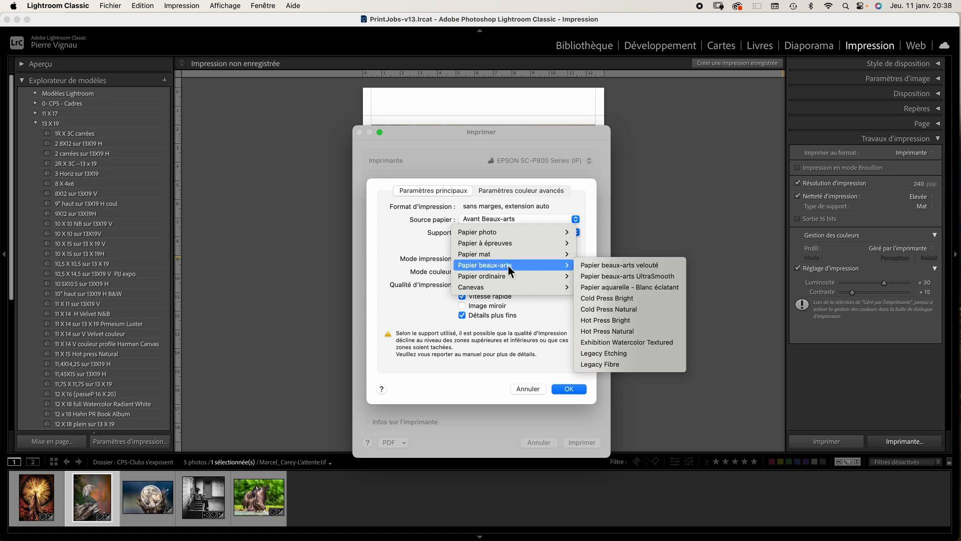
pyautogui.click(612, 331)
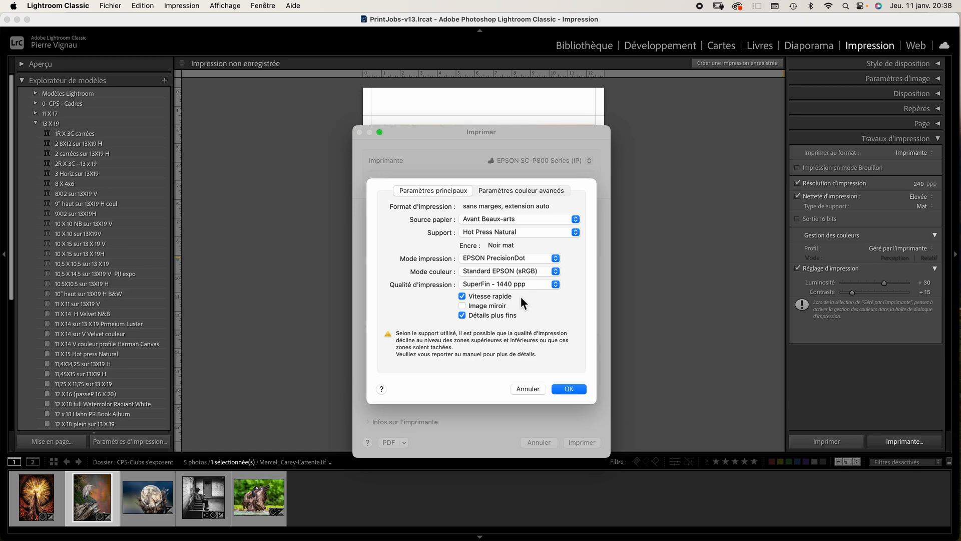
pyautogui.click(571, 390)
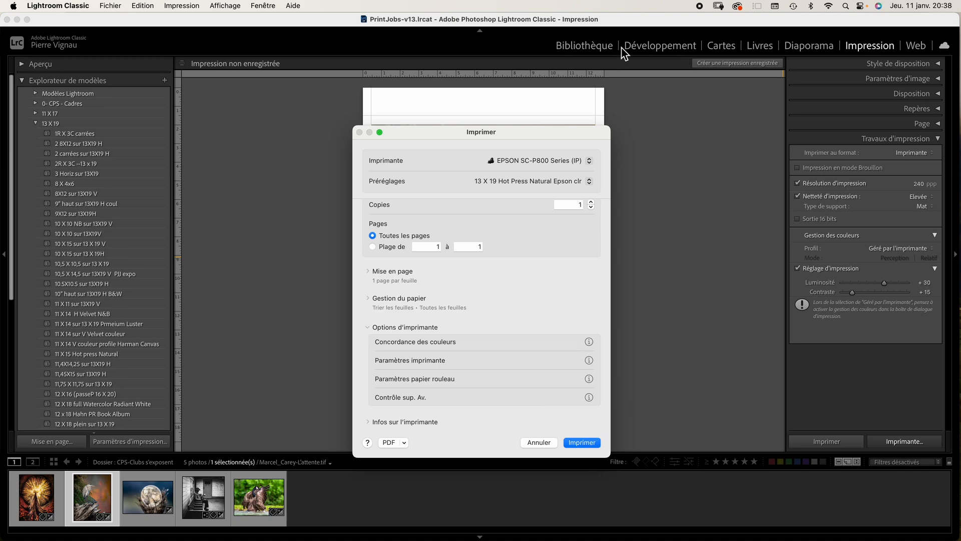
pyautogui.click(701, 5)
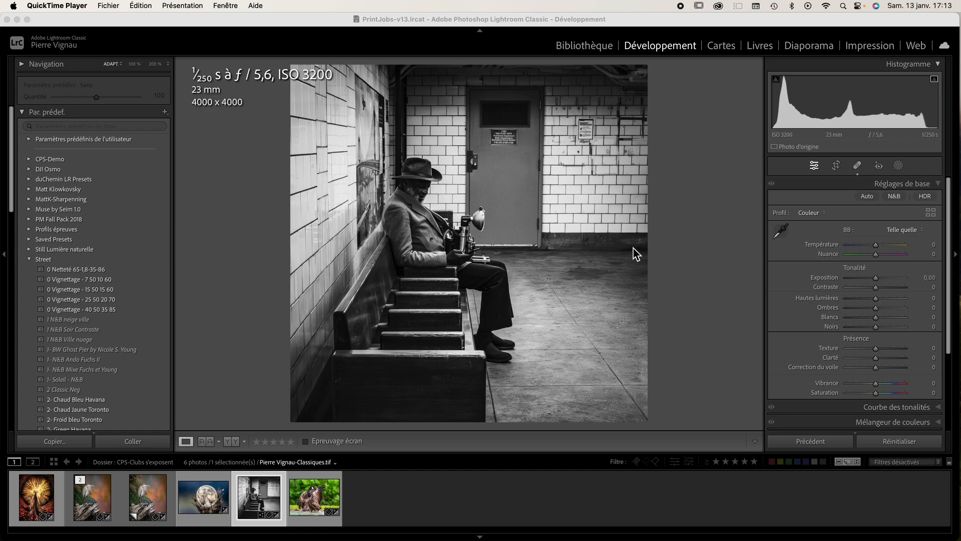
# Raise the black-and-white photo's Exposition to +0,65 and compare it with its before view.
pyautogui.click(878, 280)
pyautogui.moveTo(881, 286); pyautogui.dragTo(883, 281)
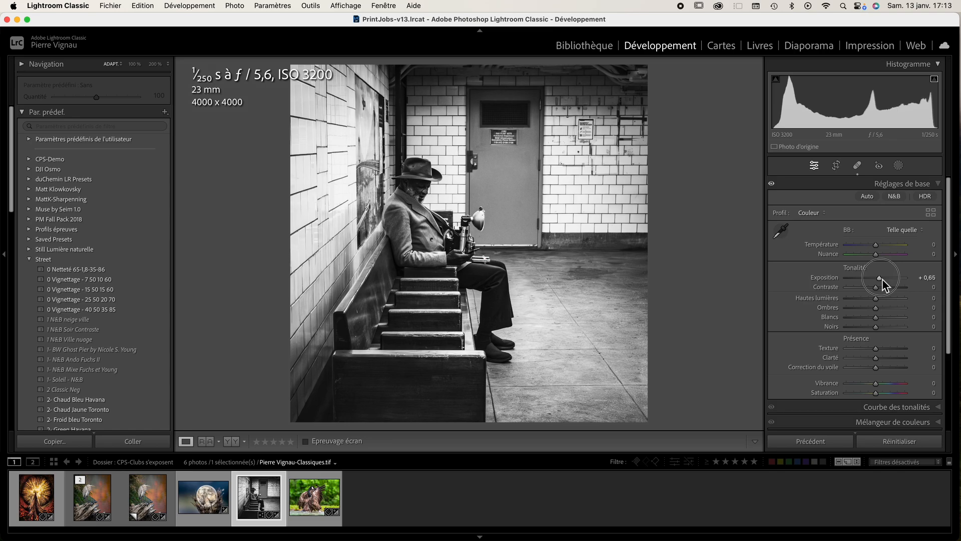
pyautogui.moveTo(882, 279); pyautogui.dragTo(884, 279)
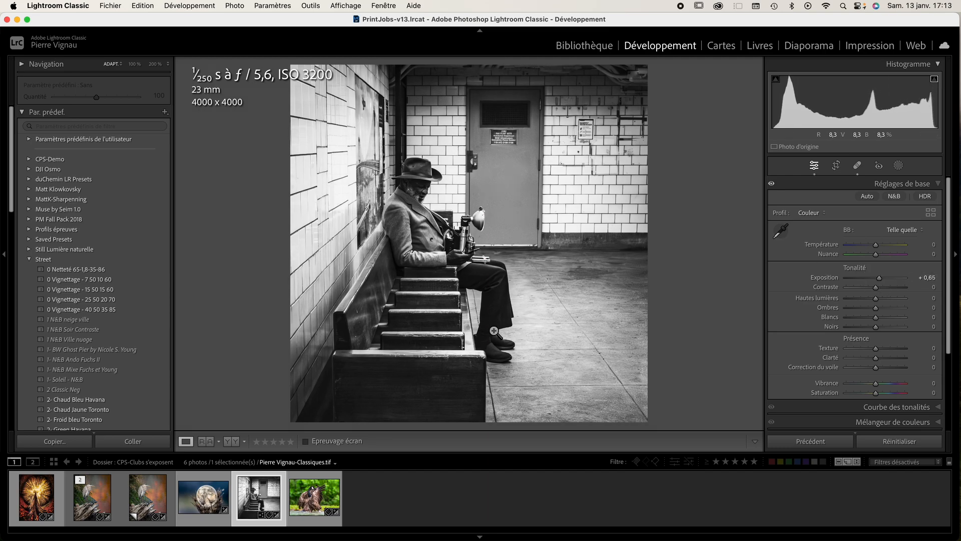
pyautogui.press('\\')
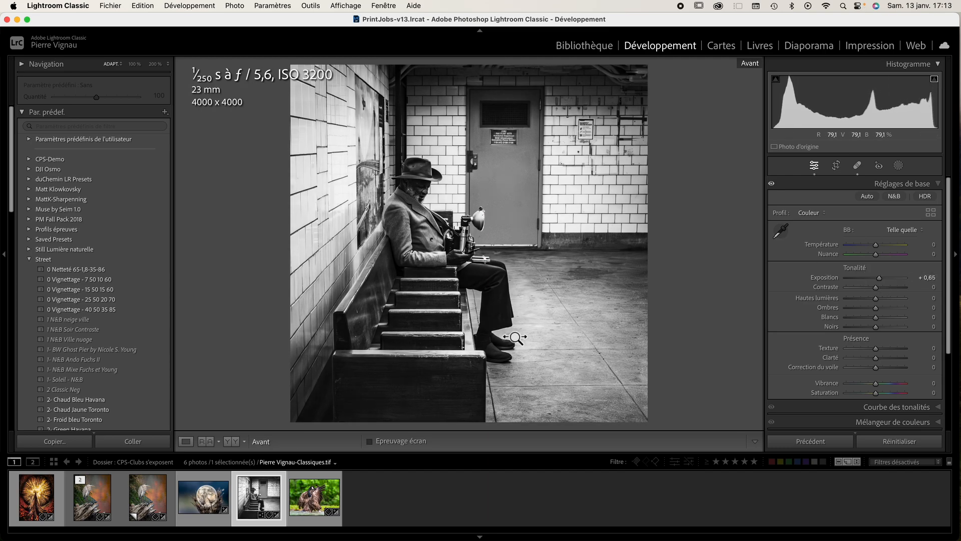
pyautogui.press('\\')
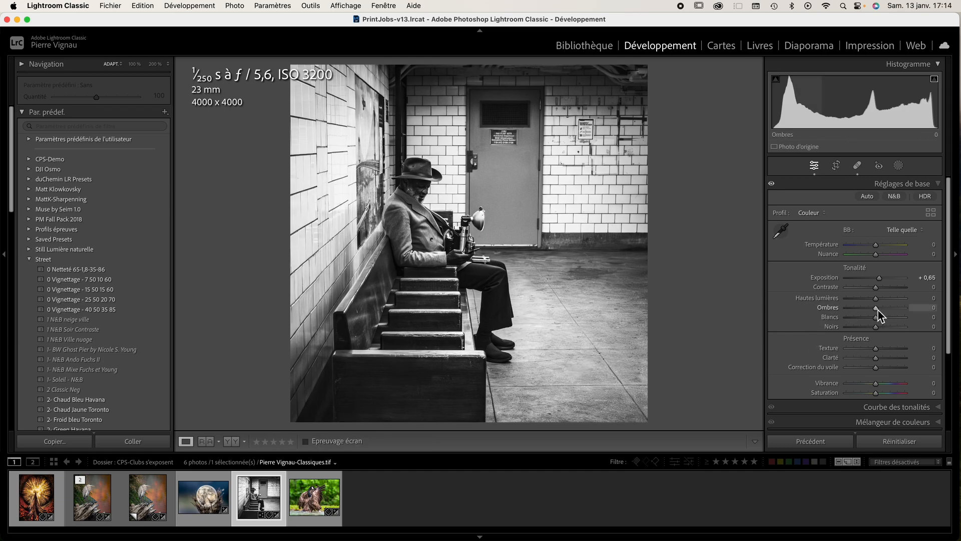
# Set the photo's Ombres to −33, Noirs to −16 and Correction du voile to +16.
pyautogui.moveTo(877, 308); pyautogui.dragTo(872, 330)
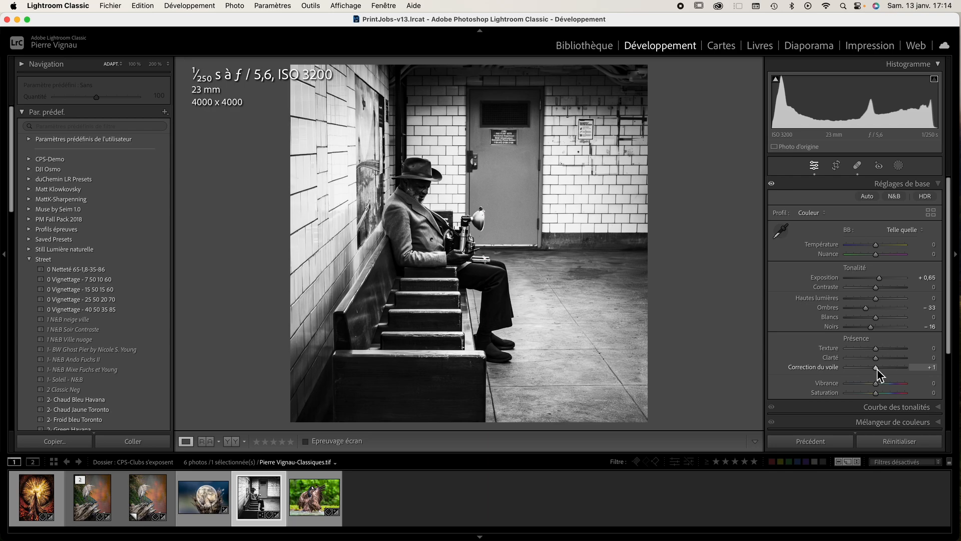
pyautogui.moveTo(879, 372); pyautogui.dragTo(884, 371)
# View the seated man at 100 %, try Clarté at +100, and set it to +16.
pyautogui.click(425, 200)
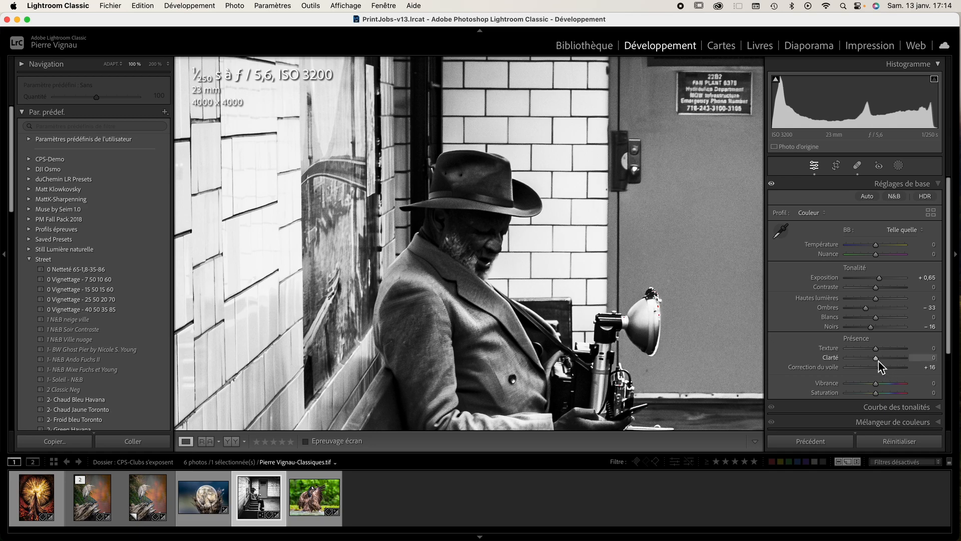
pyautogui.moveTo(880, 358); pyautogui.dragTo(956, 368)
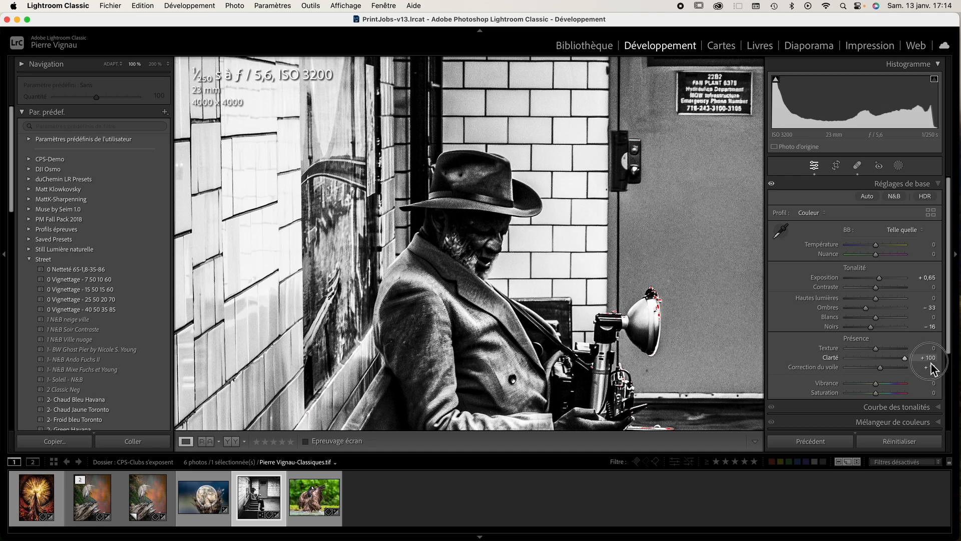
pyautogui.moveTo(925, 359); pyautogui.dragTo(881, 365)
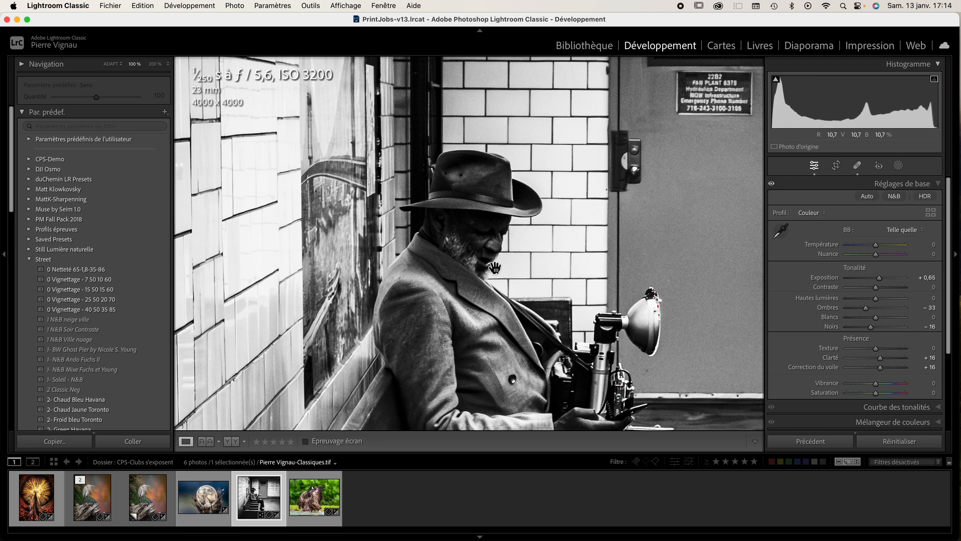
# Compare the seated man's close-up with its before view, and return to the whole photo.
pyautogui.press('\\')
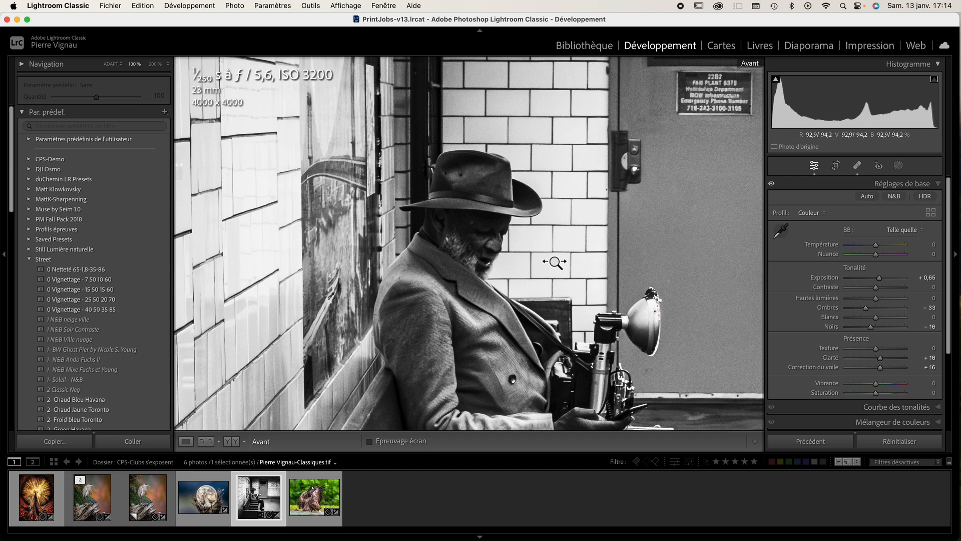
pyautogui.press('\\')
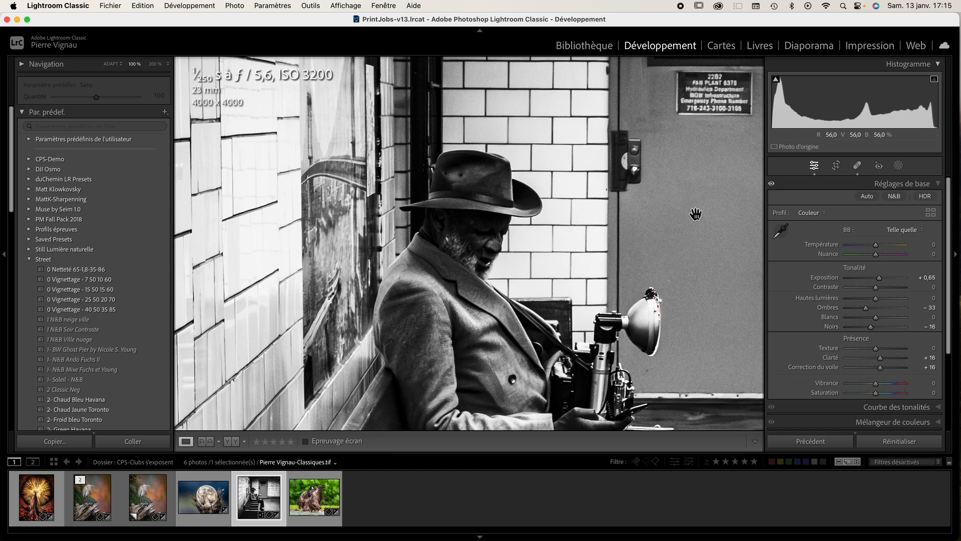
pyautogui.click(639, 220)
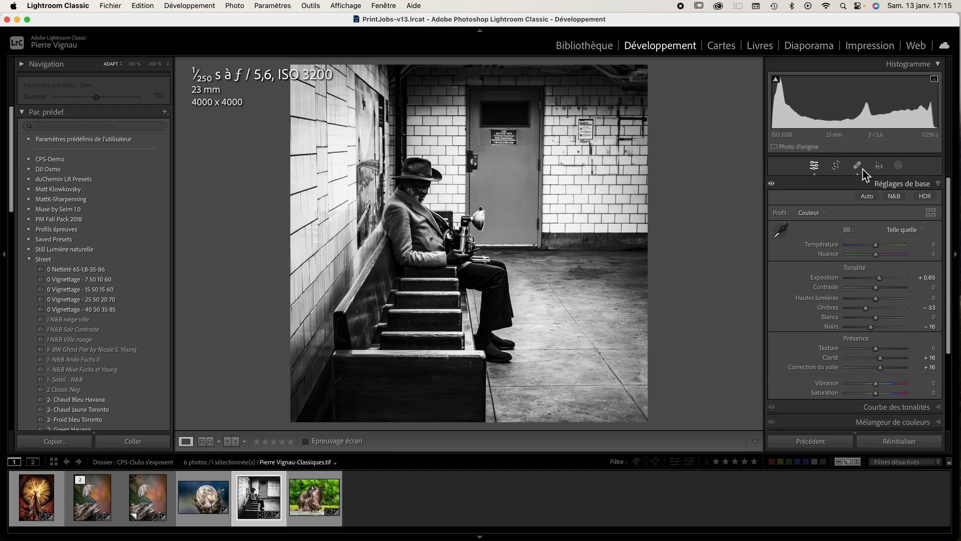
# Open the black-and-white photo's printer dialog from the Impression module and load the preset 13 X 19 Hot Press Natural Epson clr.
pyautogui.click(868, 47)
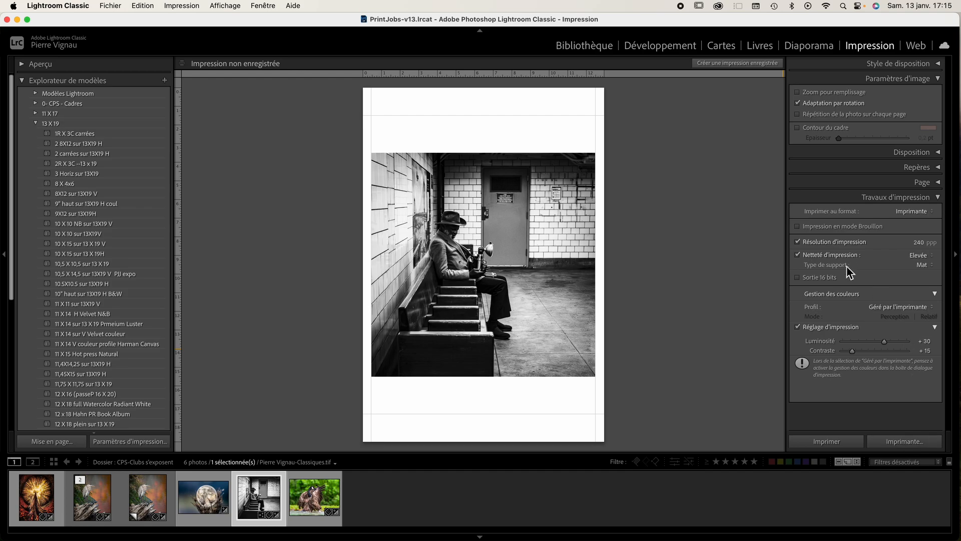
pyautogui.click(907, 442)
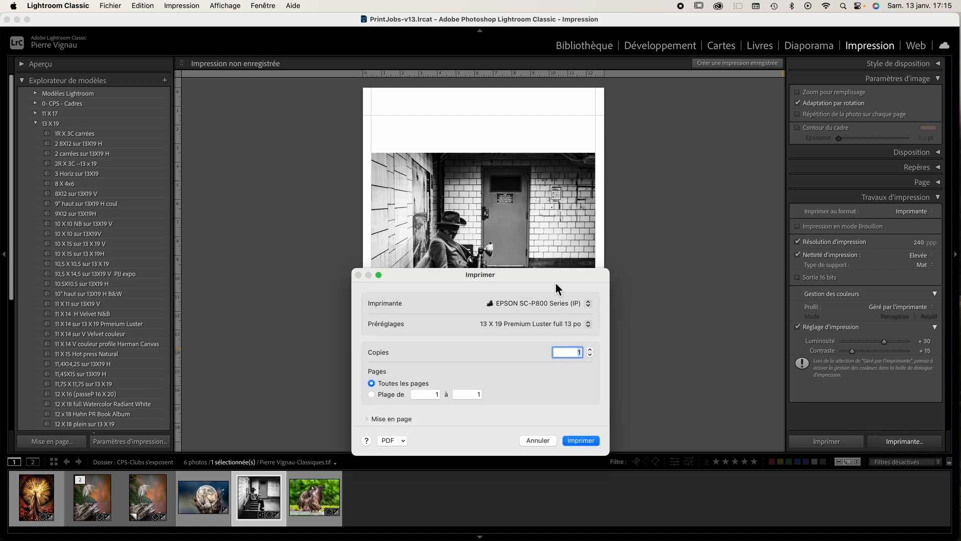
pyautogui.moveTo(554, 283); pyautogui.dragTo(614, 194)
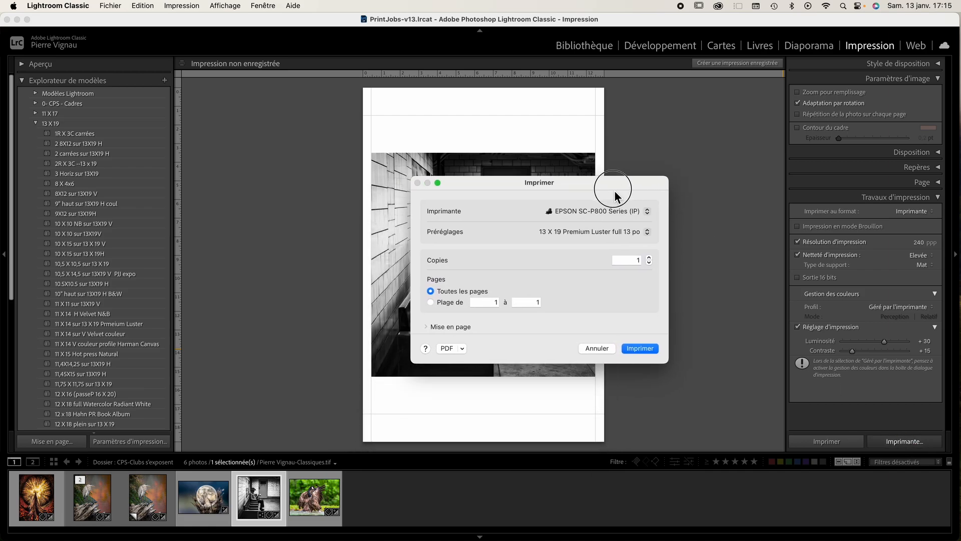
pyautogui.click(597, 233)
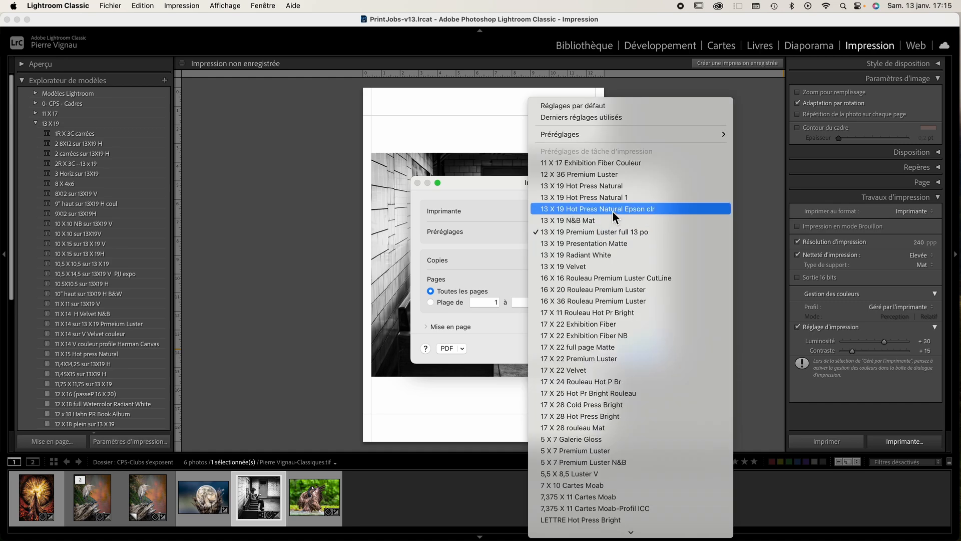
pyautogui.click(612, 209)
# Review Concordance des couleurs in the printer options and confirm Calibration EPSON.
pyautogui.scroll(-2, 580, 270)
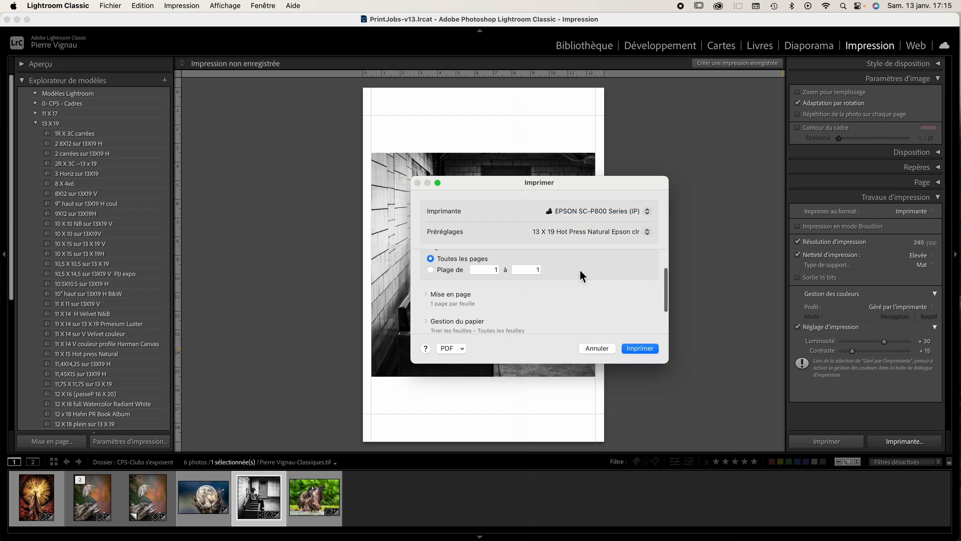
pyautogui.scroll(-2, 580, 270)
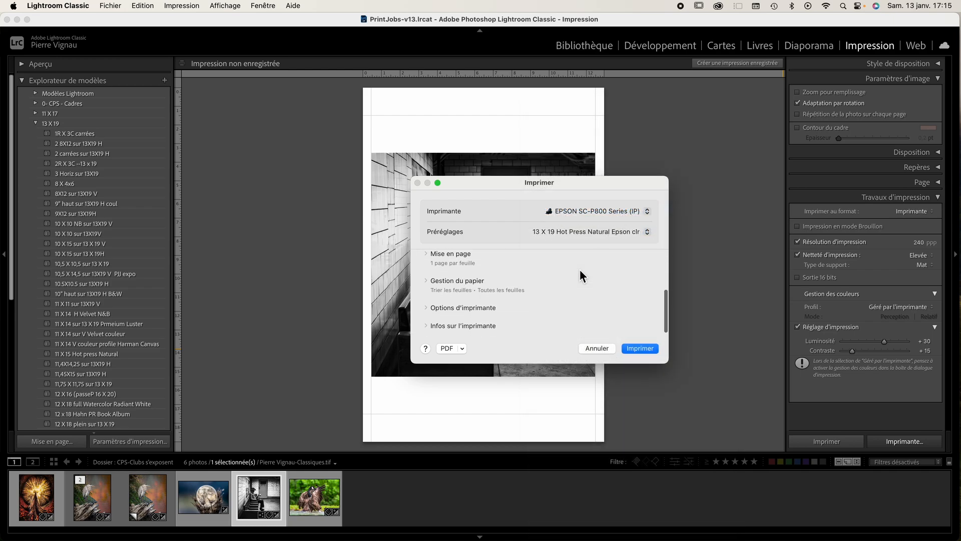
pyautogui.click(472, 311)
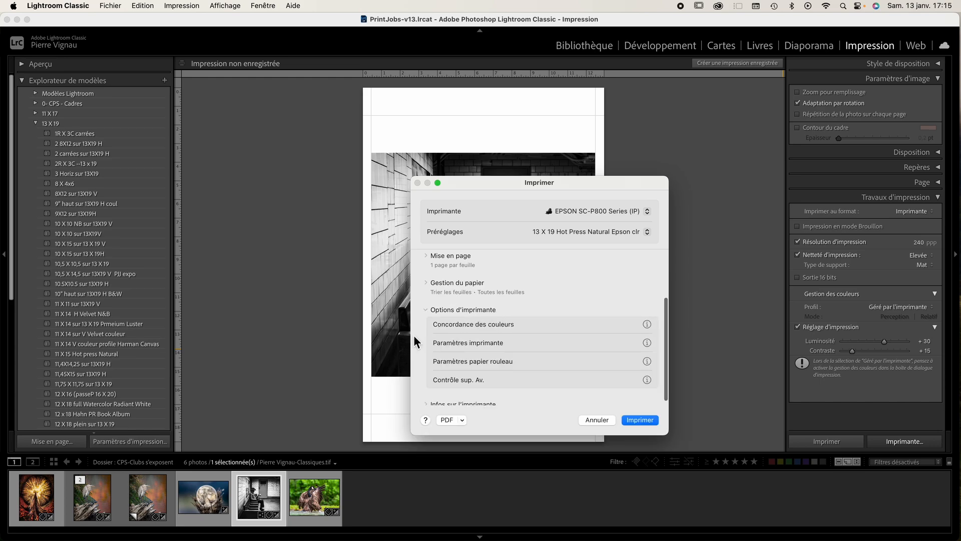
pyautogui.click(471, 323)
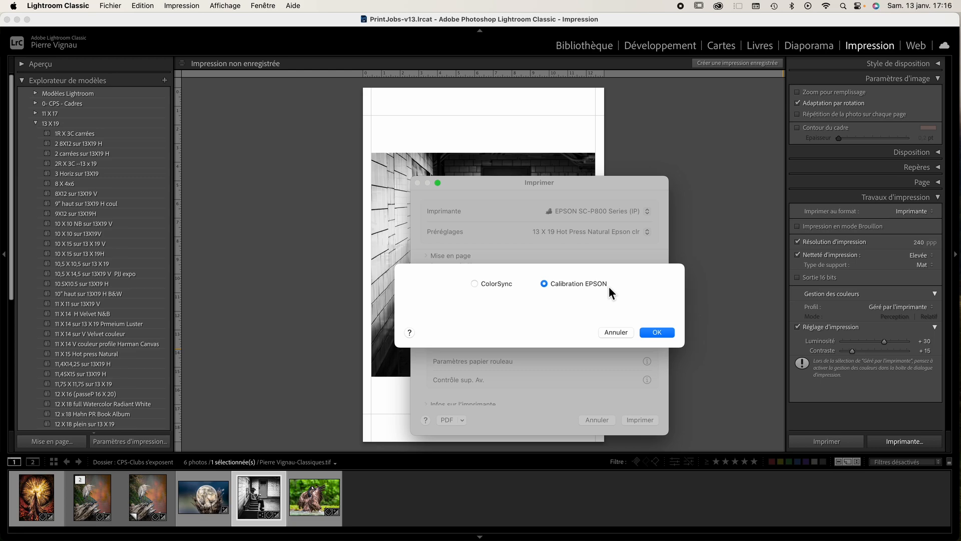
pyautogui.click(660, 333)
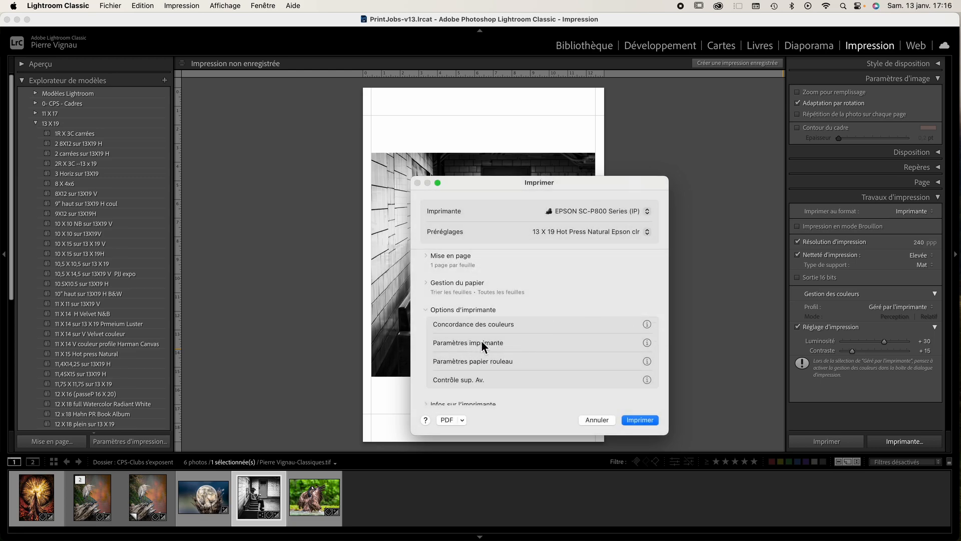
# In the printer parameters, set Source papier to Avant Beaux-arts and Support to the fine-art paper Hot Press Natural.
pyautogui.click(480, 342)
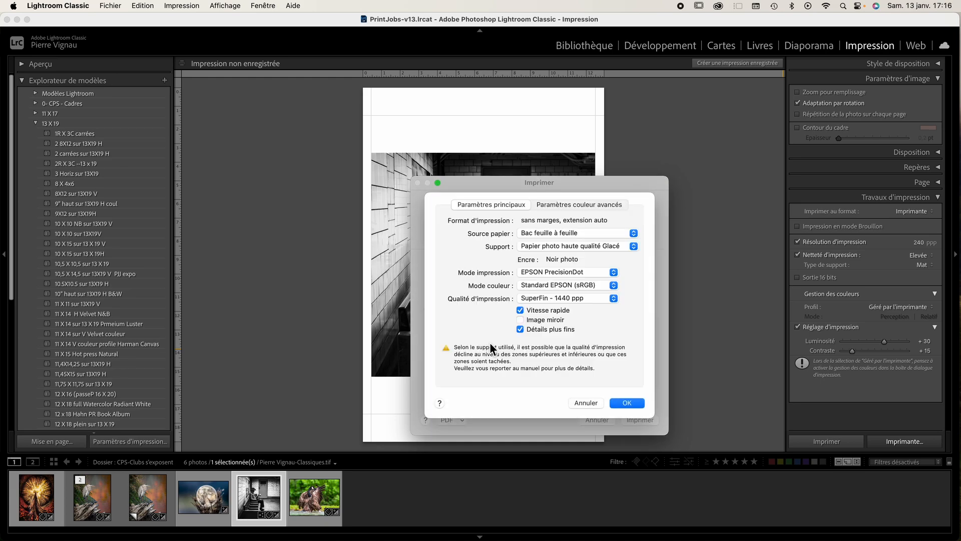
pyautogui.click(573, 238)
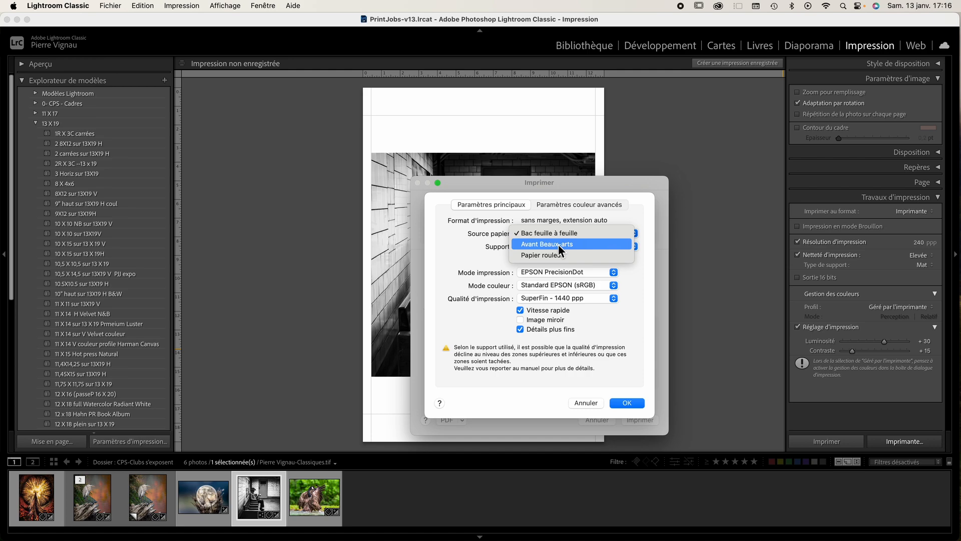
pyautogui.click(558, 245)
pyautogui.click(545, 244)
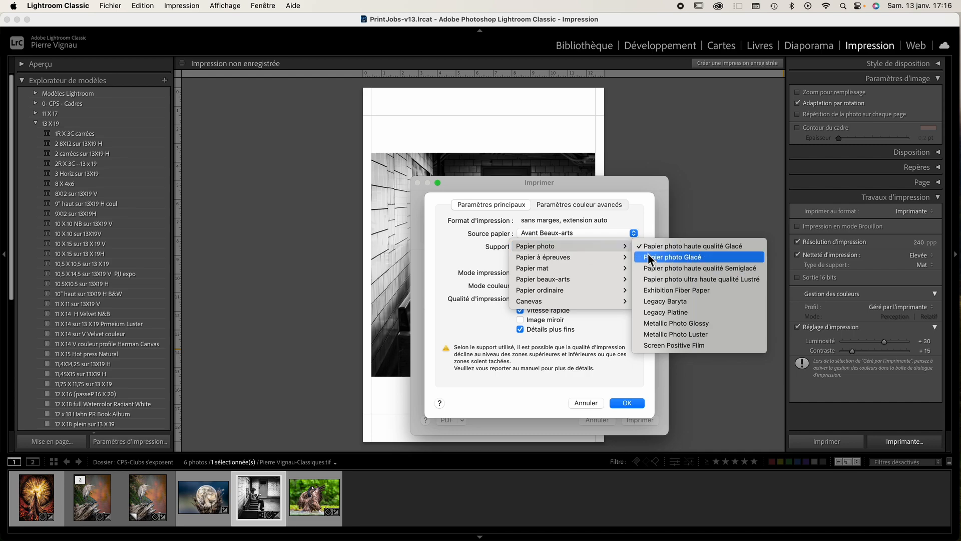
pyautogui.moveTo(589, 281)
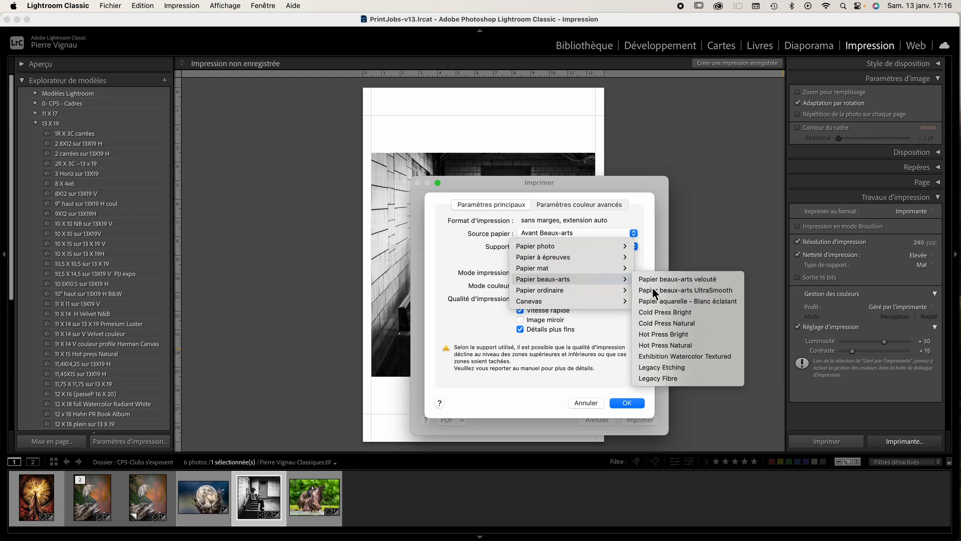
pyautogui.click(671, 346)
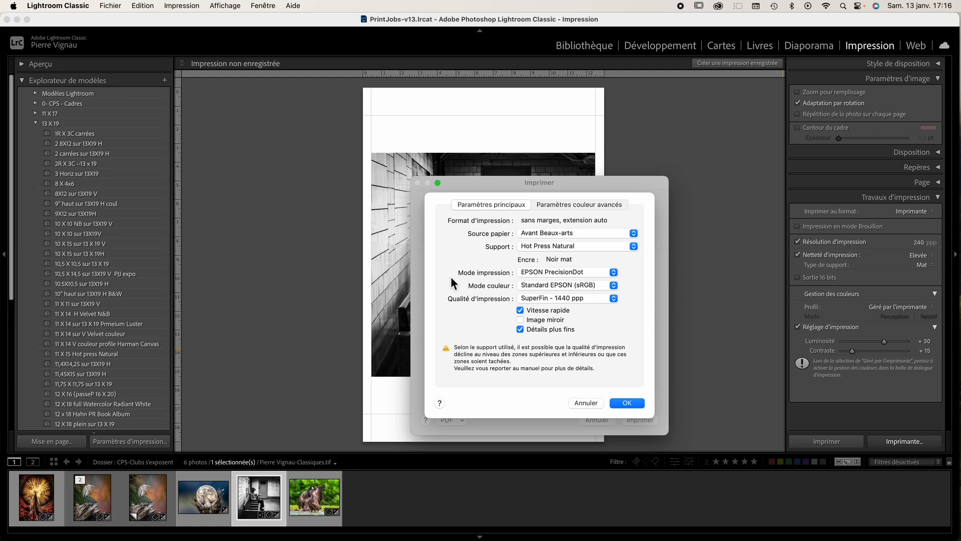
# Set Mode impression to Photo N&B avancée and confirm the printer parameters.
pyautogui.click(569, 271)
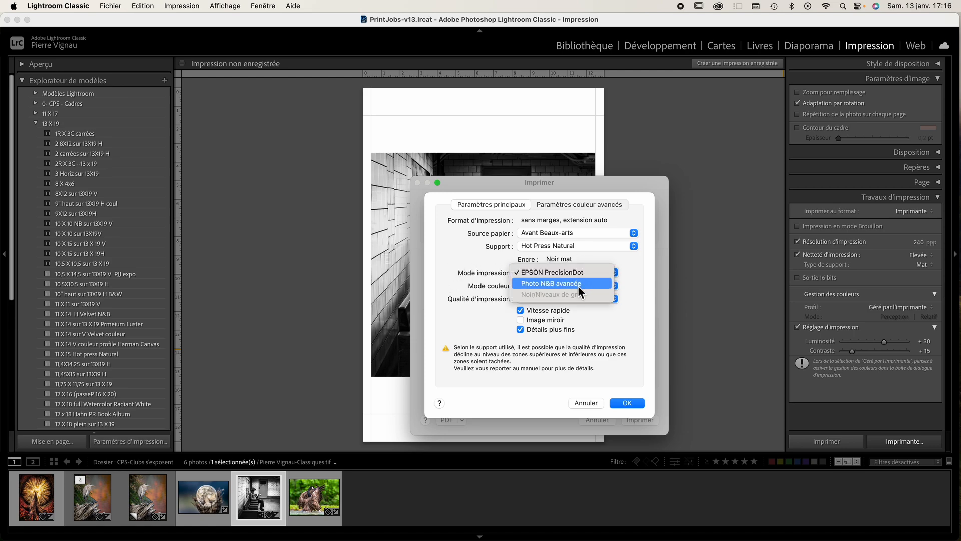
pyautogui.click(578, 284)
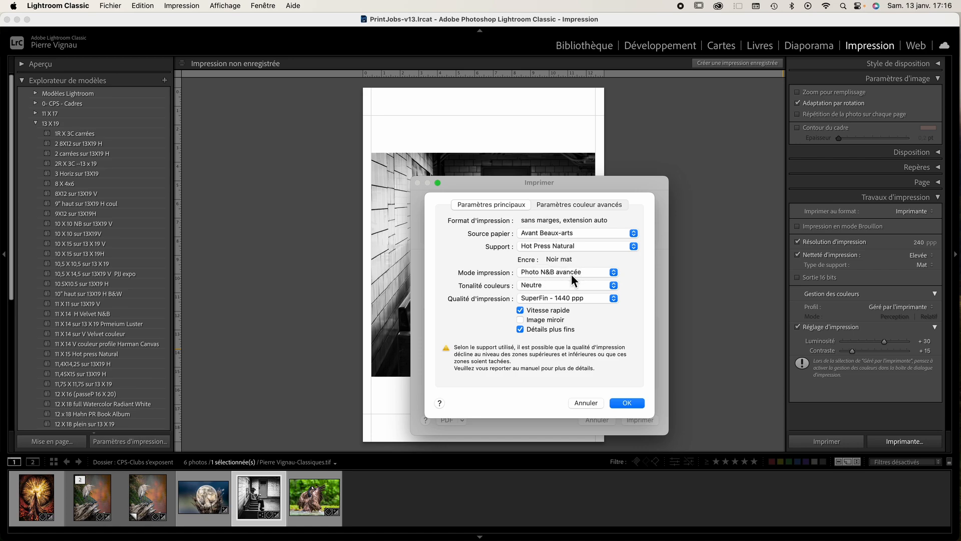
pyautogui.click(635, 401)
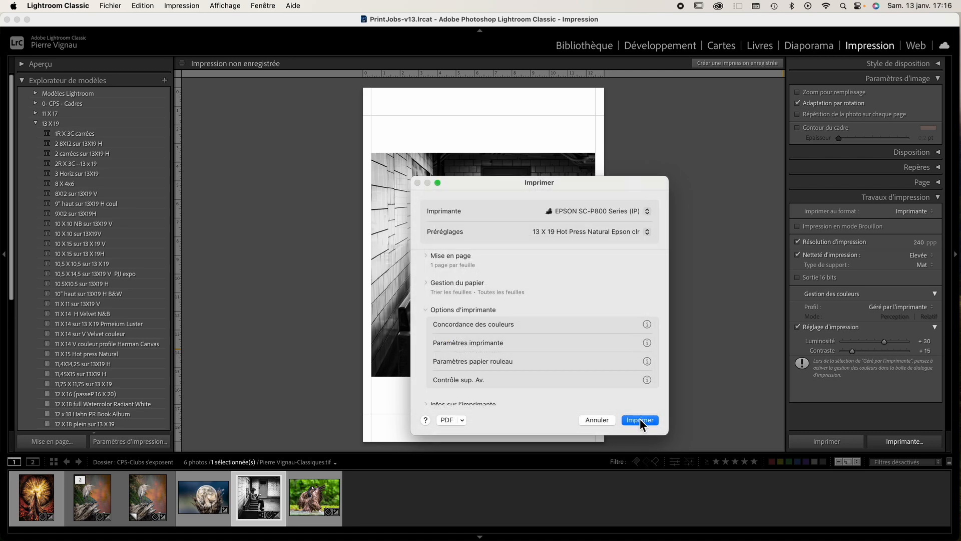